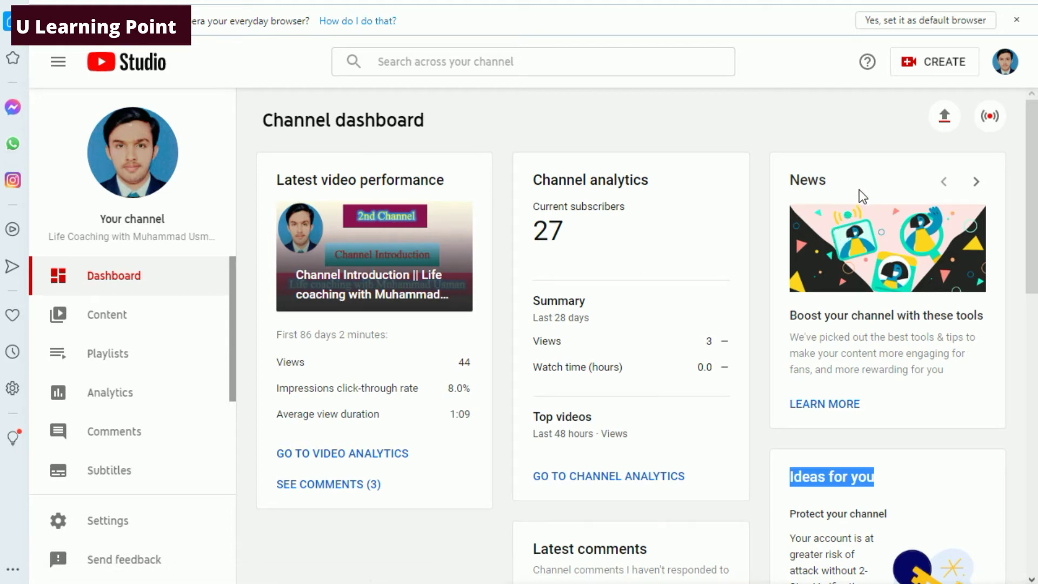
# Look over the channel dashboard cards and open the channel's content list
pyautogui.scroll(-5, 859, 192)
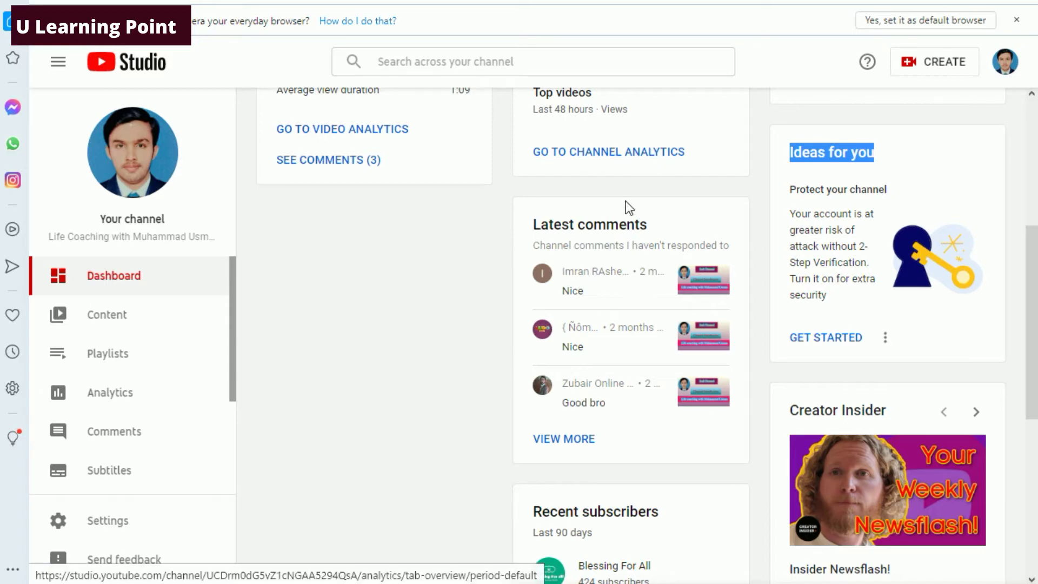
pyautogui.scroll(5, 625, 212)
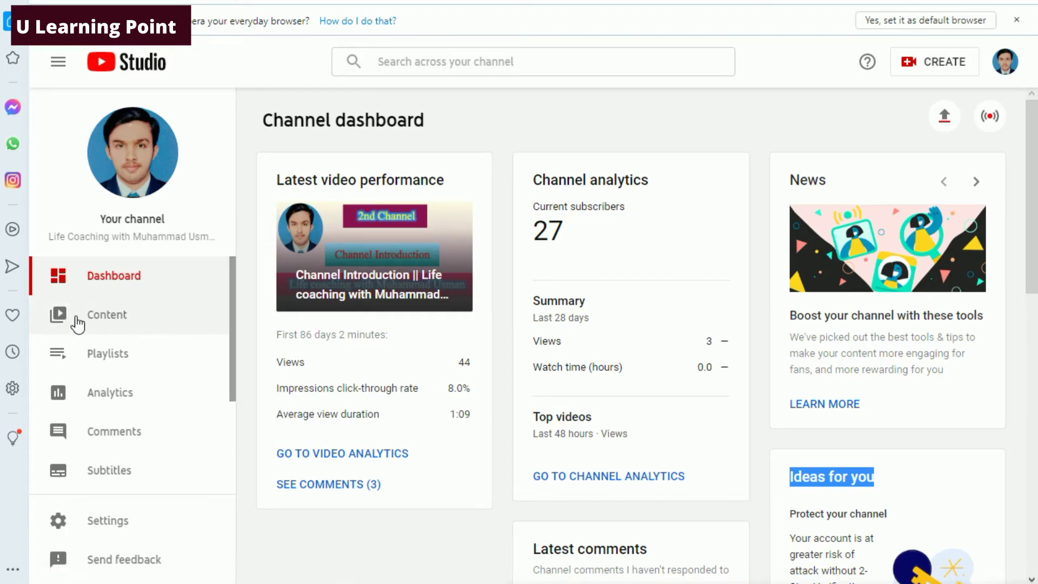
pyautogui.click(97, 317)
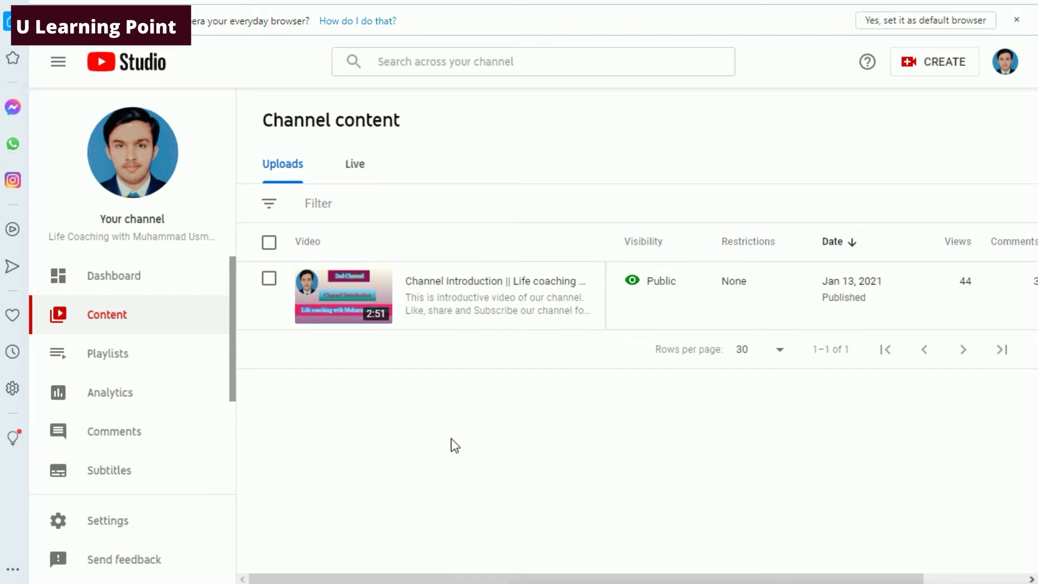
# Inspect the extra options and the visibility choices of the Channel Introduction video without changing anything
pyautogui.moveTo(438, 294)
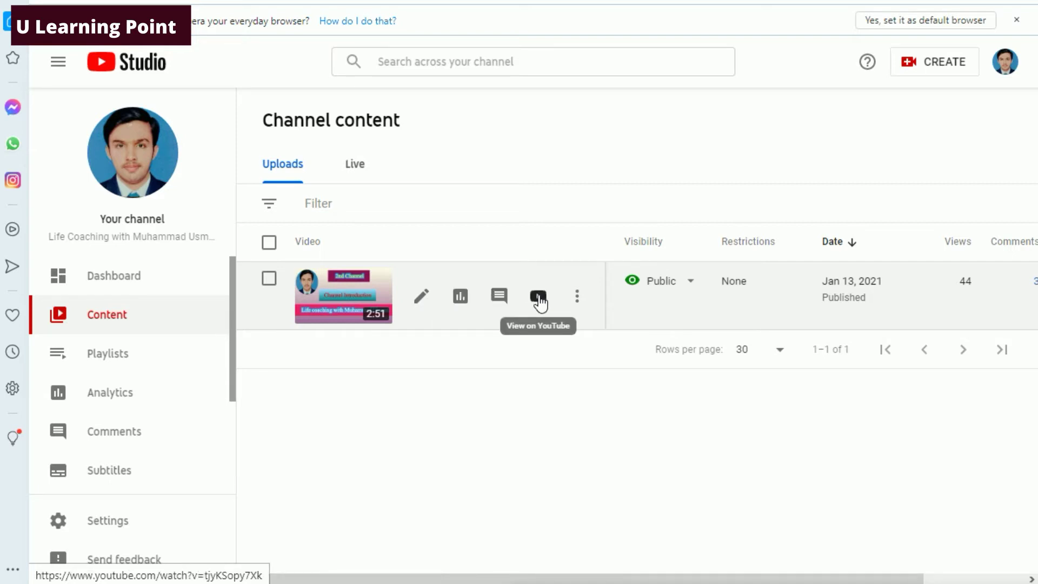
pyautogui.click(577, 301)
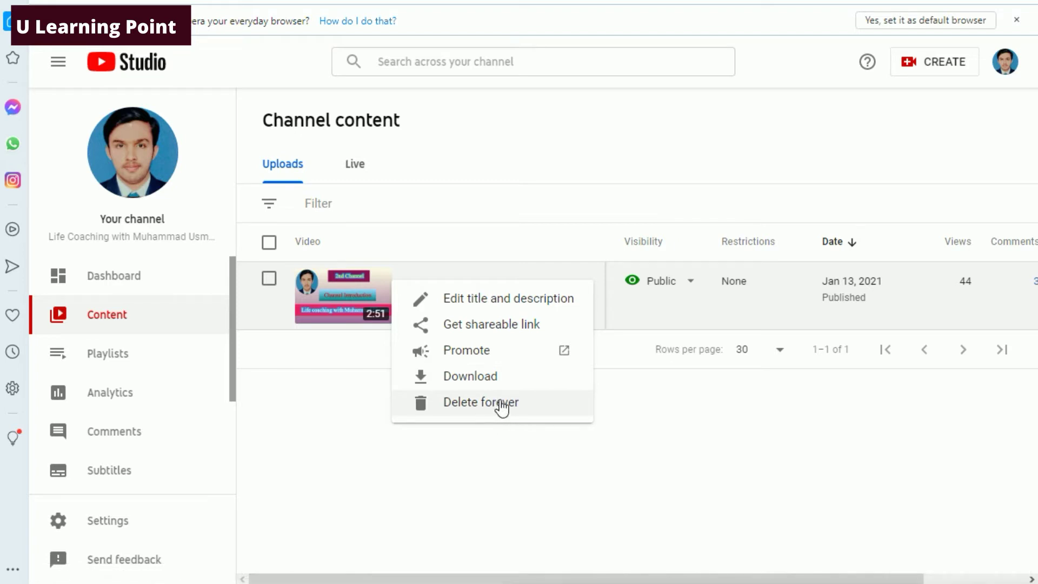
pyautogui.click(691, 281)
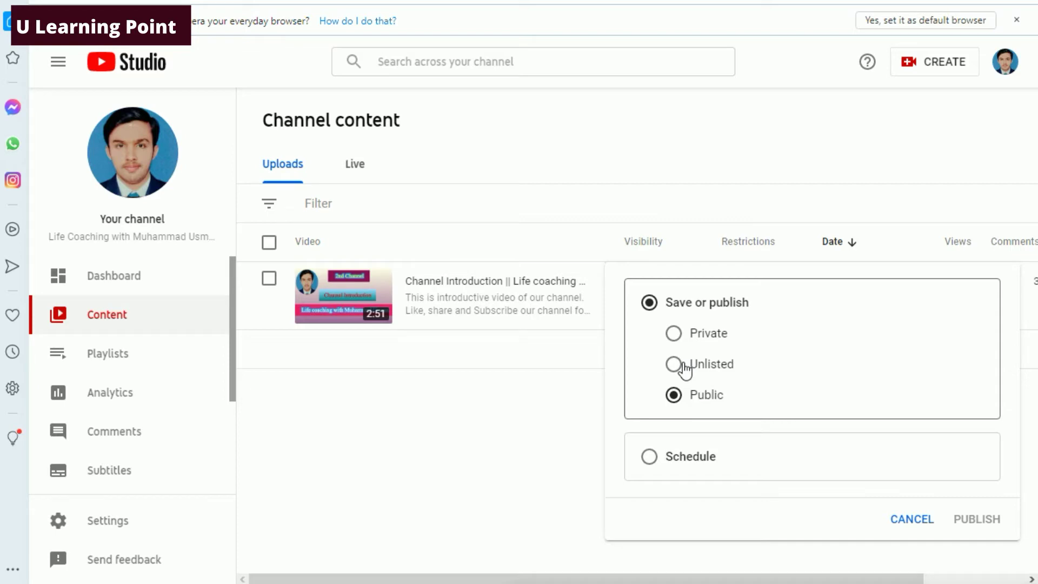
pyautogui.click(570, 413)
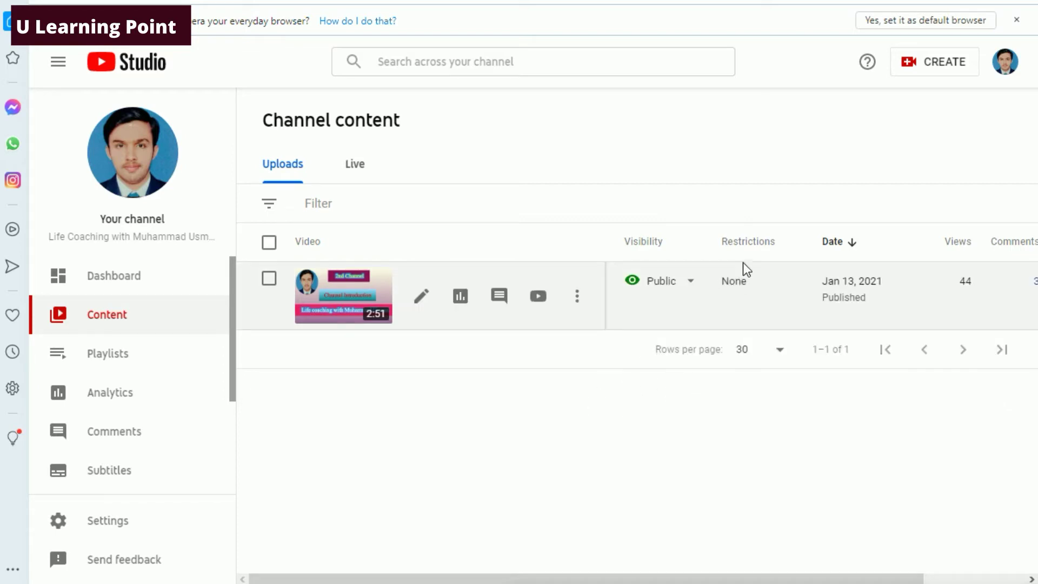
# Examine the uploaded video's restrictions, publish date, views, comments and likes in the content list
pyautogui.moveTo(750, 244)
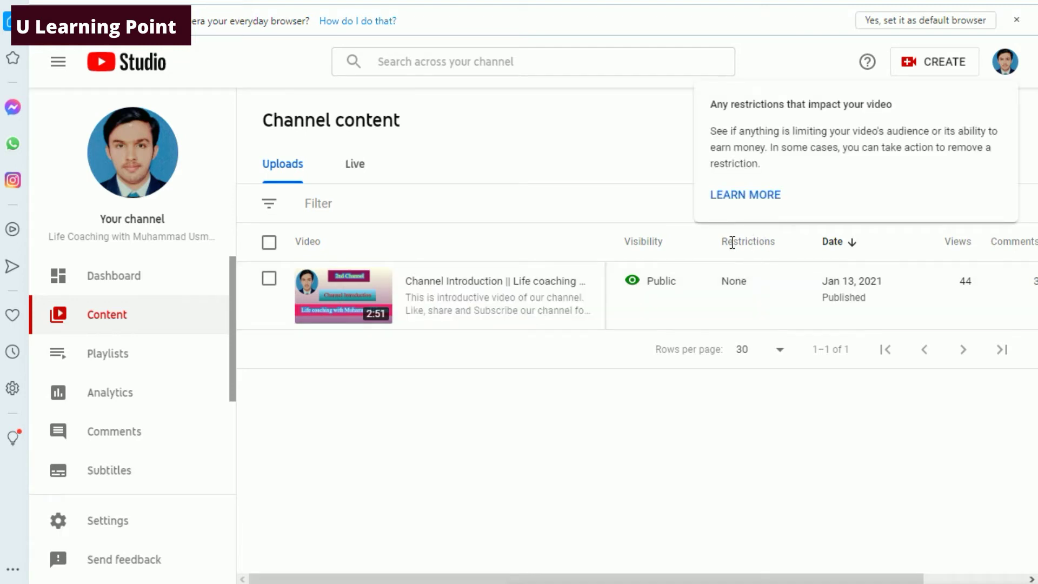
pyautogui.doubleClick(736, 283)
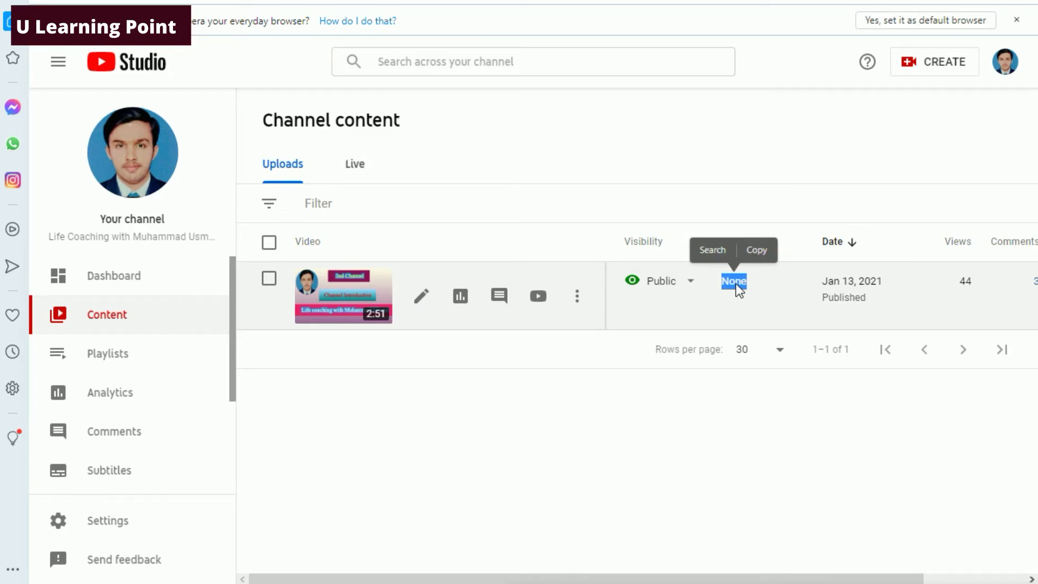
pyautogui.tripleClick(846, 279)
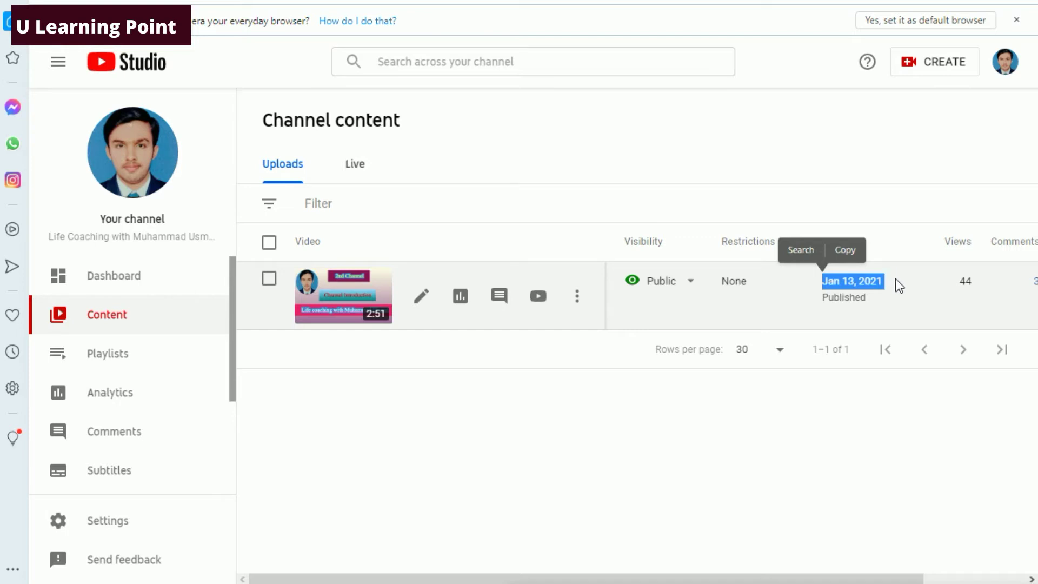
pyautogui.click(970, 285)
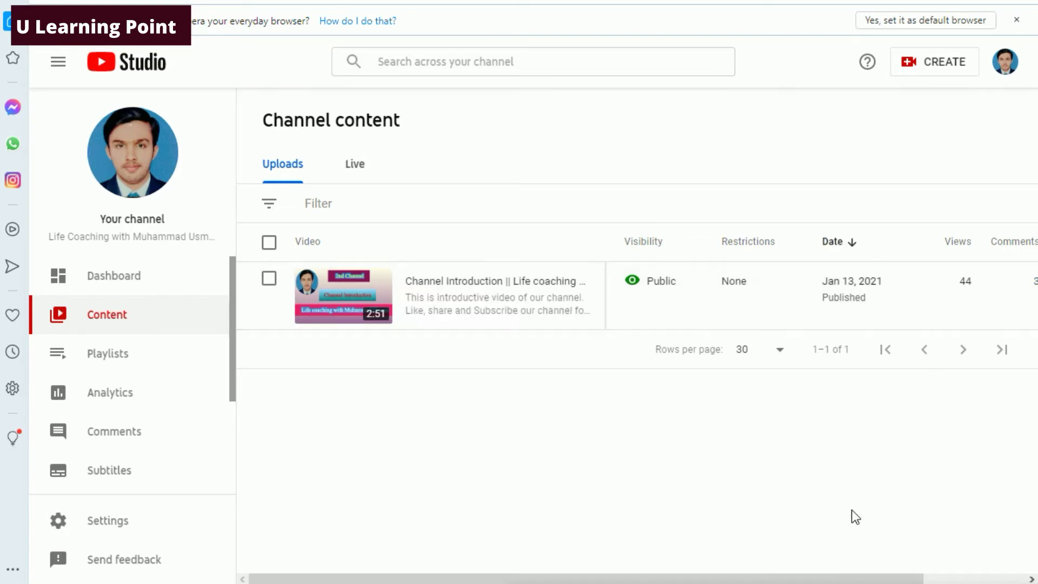
pyautogui.moveTo(685, 580); pyautogui.dragTo(788, 580)
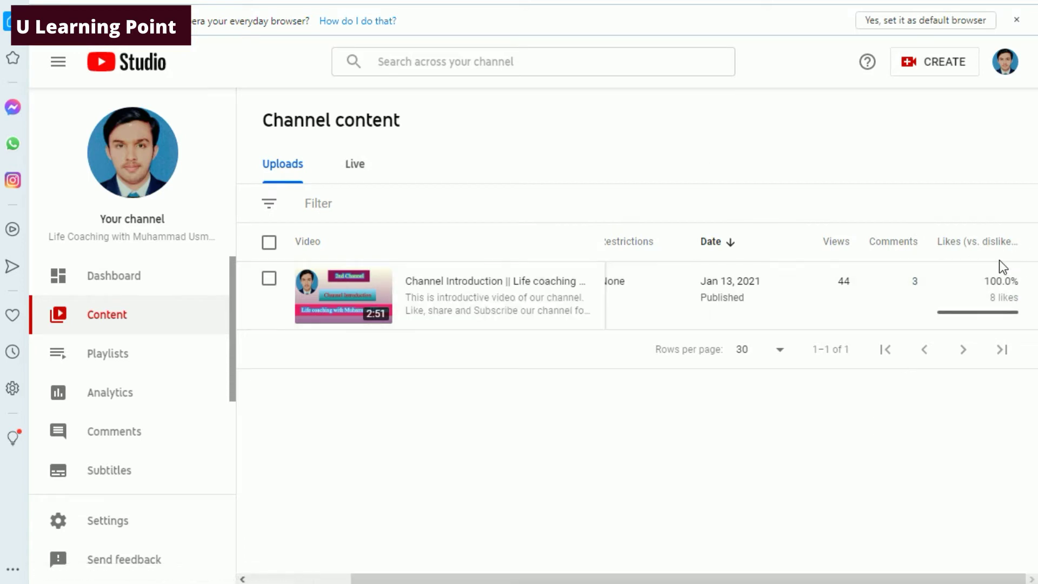
pyautogui.moveTo(1004, 297)
# View the channel playlists, and examine the analytics overview's views, watch time and subscribers, dismissing the survey
pyautogui.click(84, 358)
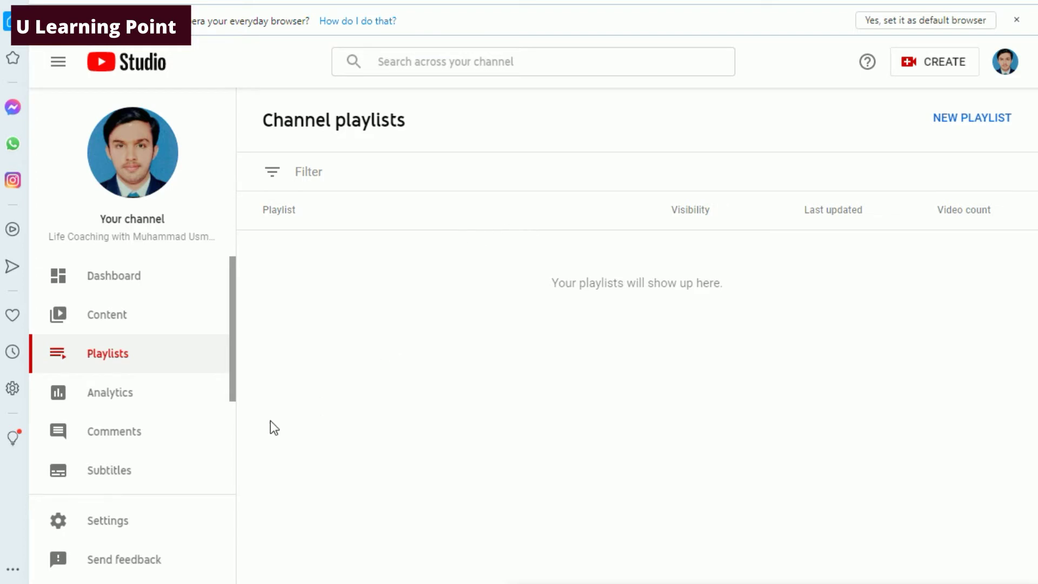
pyautogui.click(145, 392)
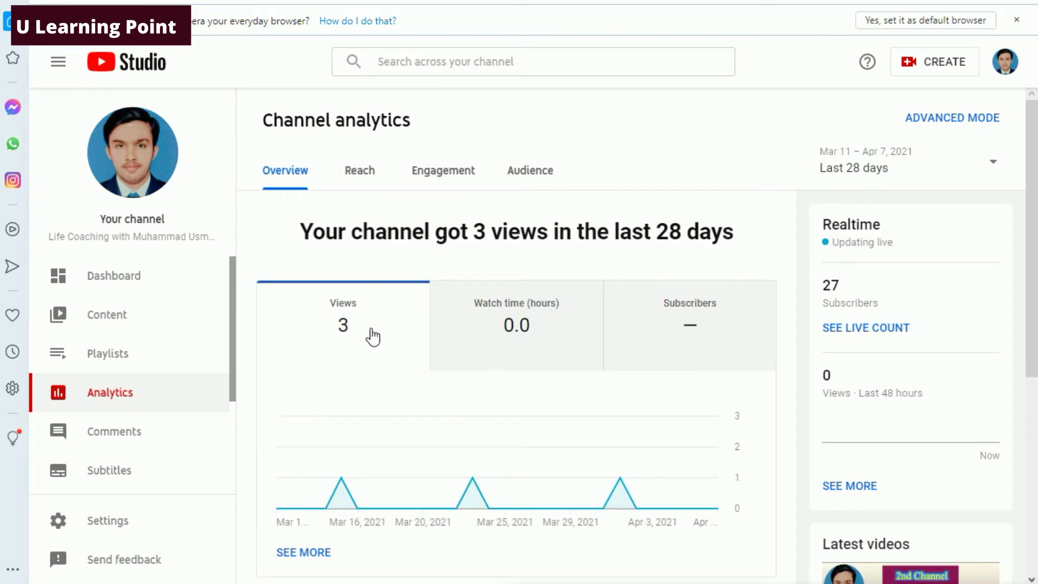
pyautogui.moveTo(343, 337)
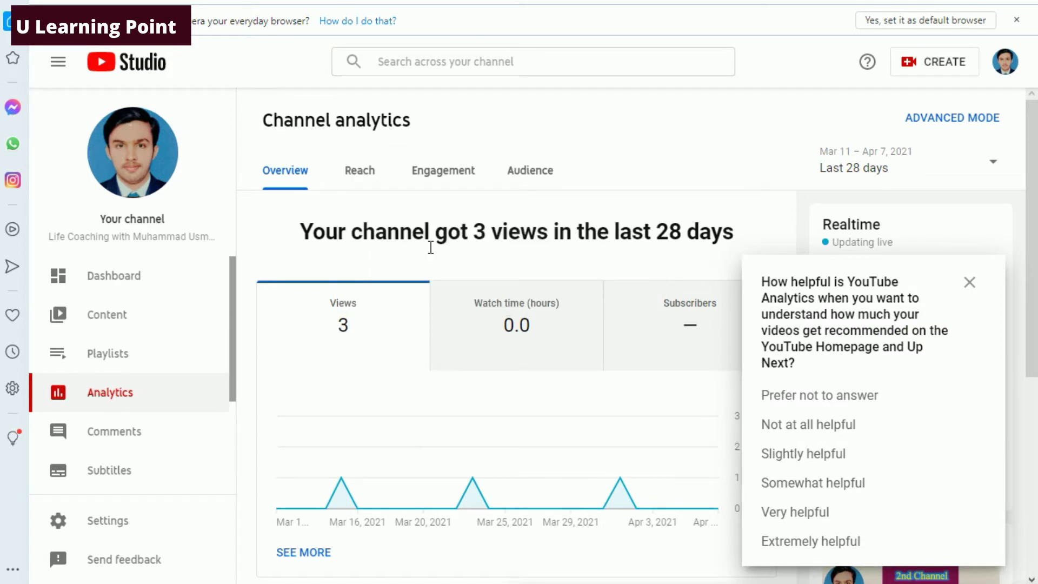
pyautogui.moveTo(700, 341)
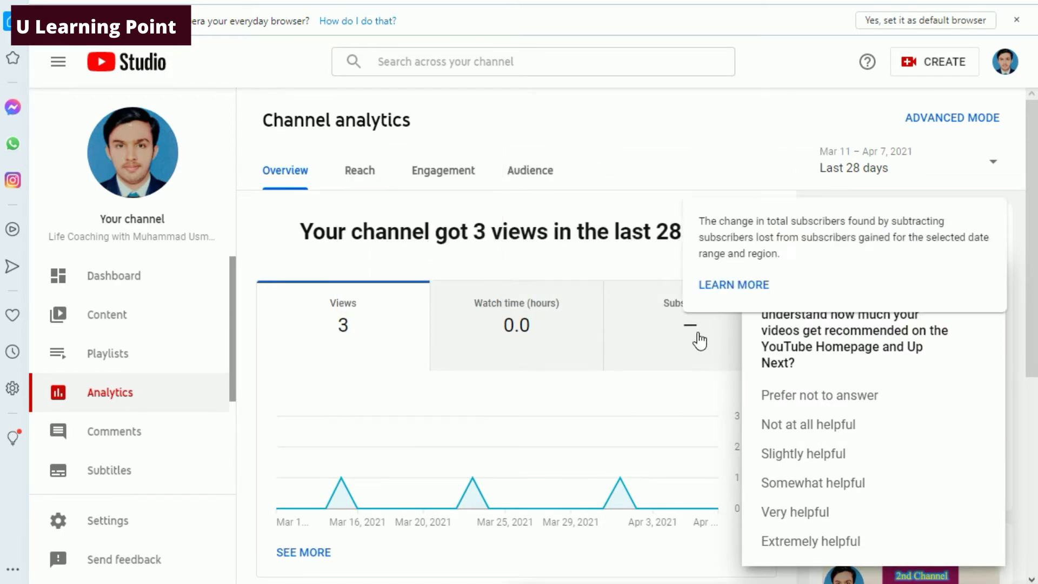
pyautogui.moveTo(315, 234); pyautogui.dragTo(669, 237)
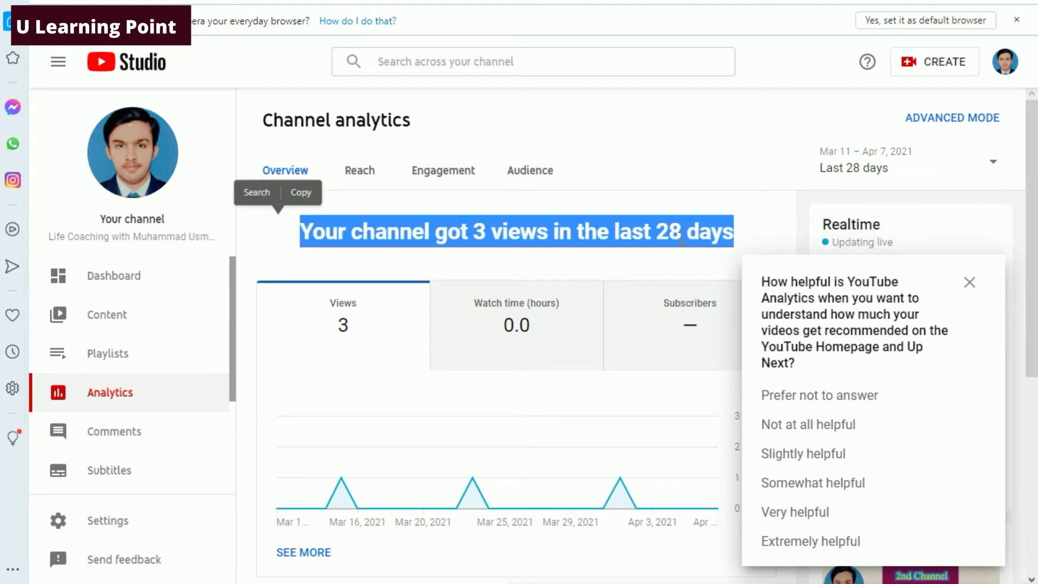
pyautogui.click(978, 284)
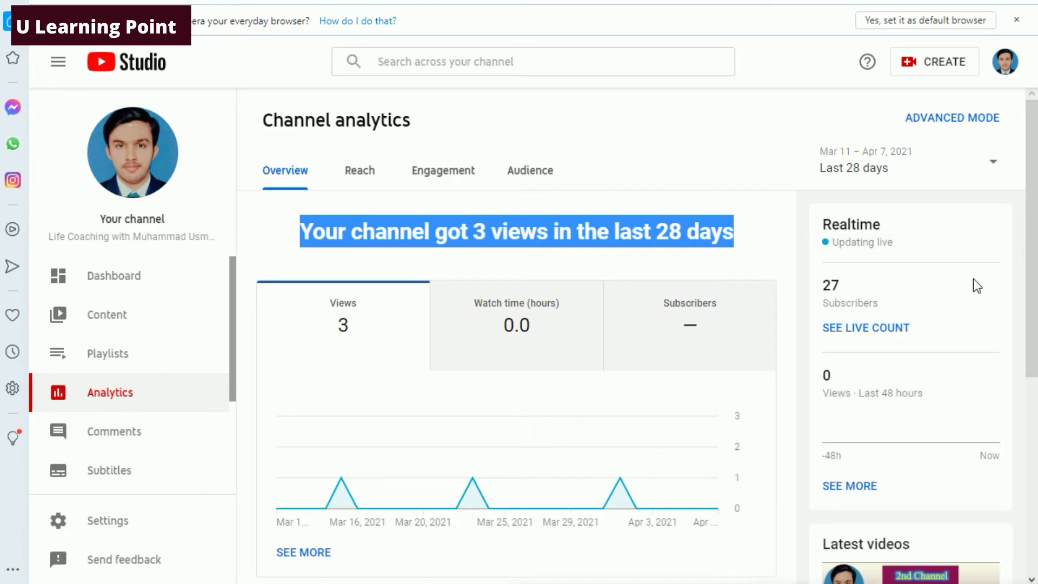
# Inspect the analytics date range choices, including the custom calendar range, and leave without applying one
pyautogui.click(993, 163)
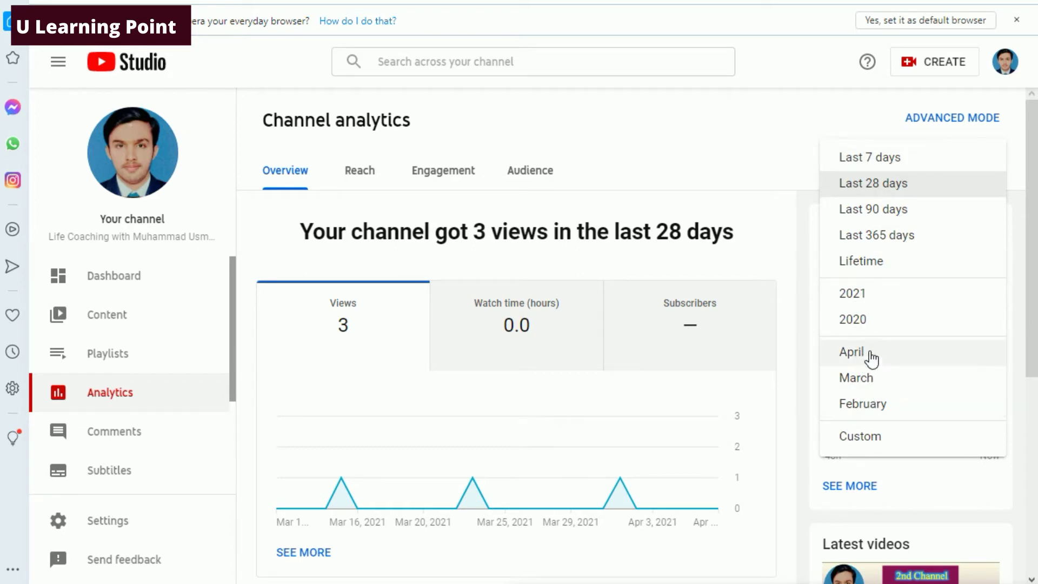
pyautogui.click(881, 433)
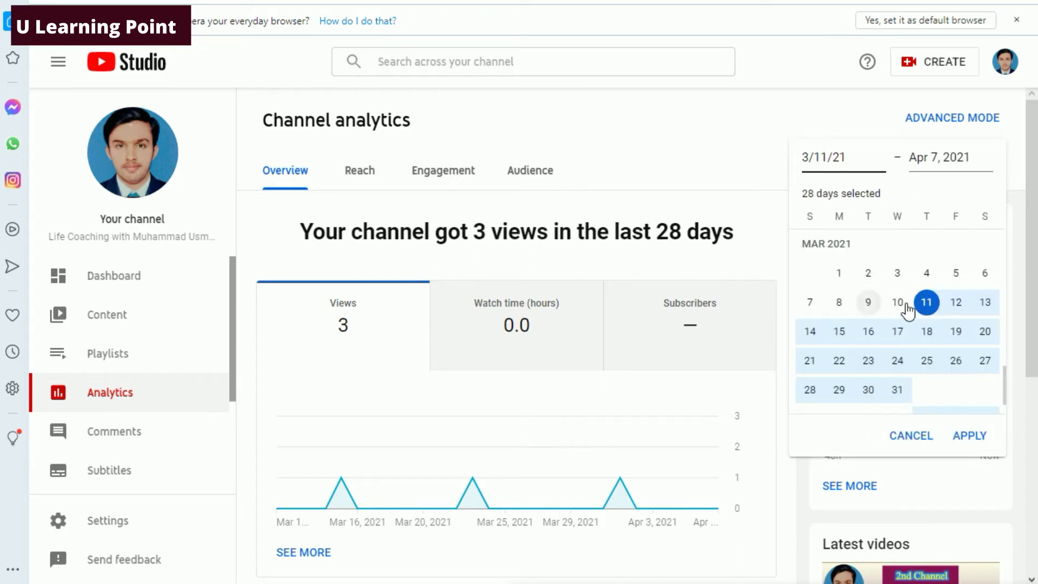
pyautogui.click(861, 172)
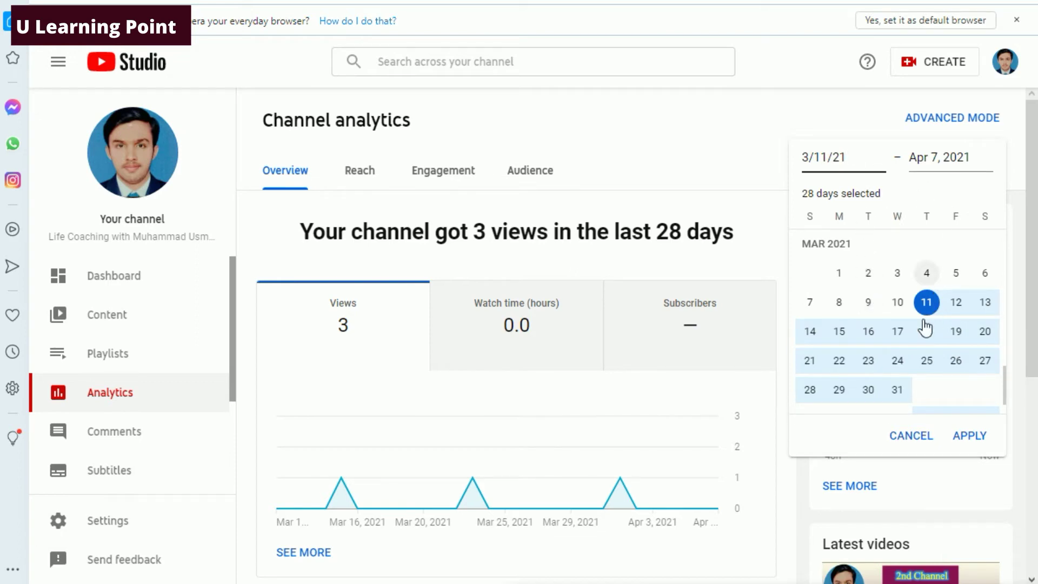
pyautogui.click(910, 438)
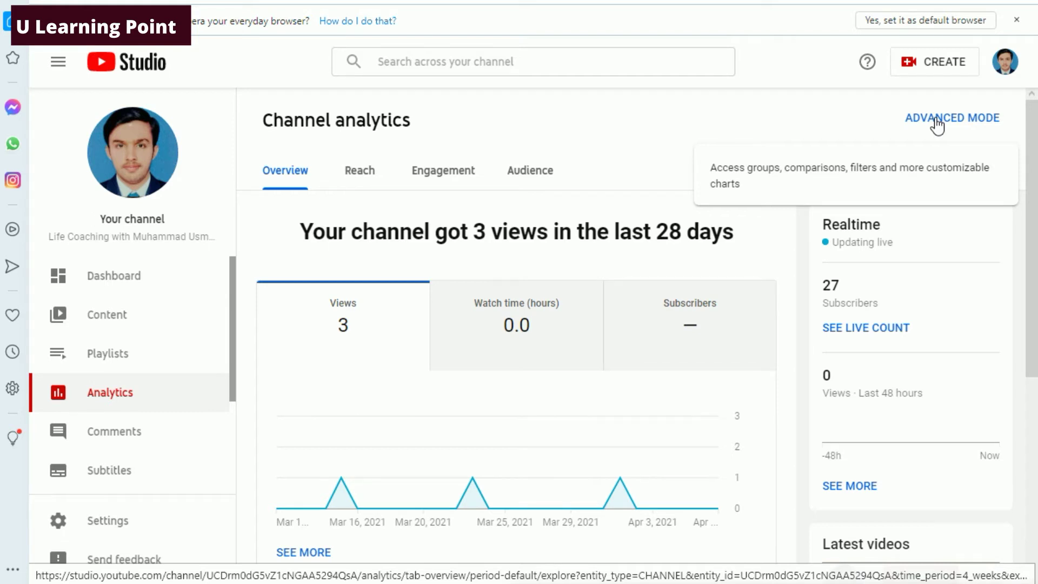
# Examine the Reach analytics, covering impressions, click-through rate, traffic source types and external traffic
pyautogui.click(366, 174)
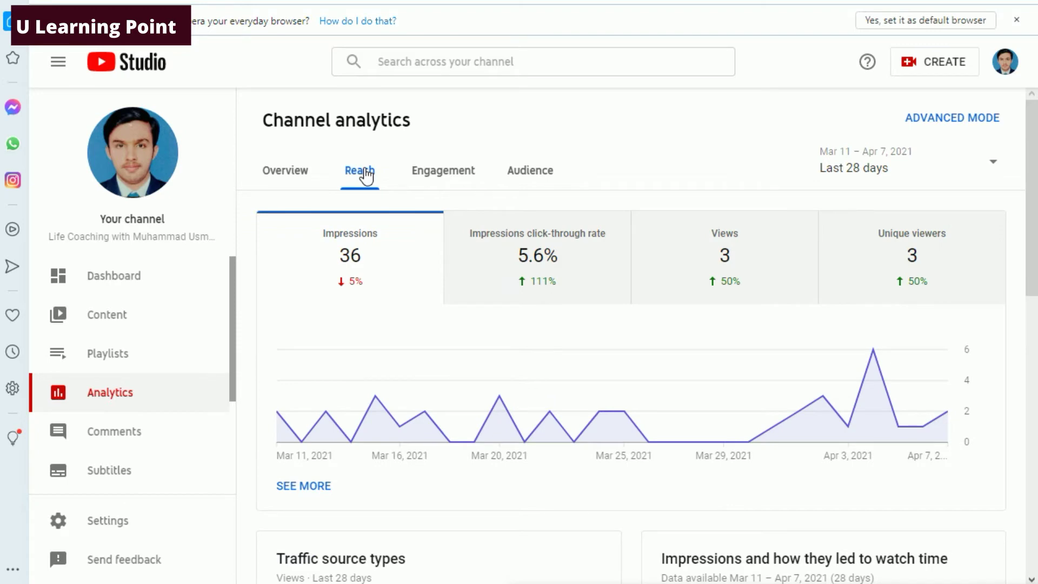
pyautogui.moveTo(353, 266)
pyautogui.moveTo(533, 255)
pyautogui.scroll(-5, 393, 320)
pyautogui.scroll(-5, 410, 336)
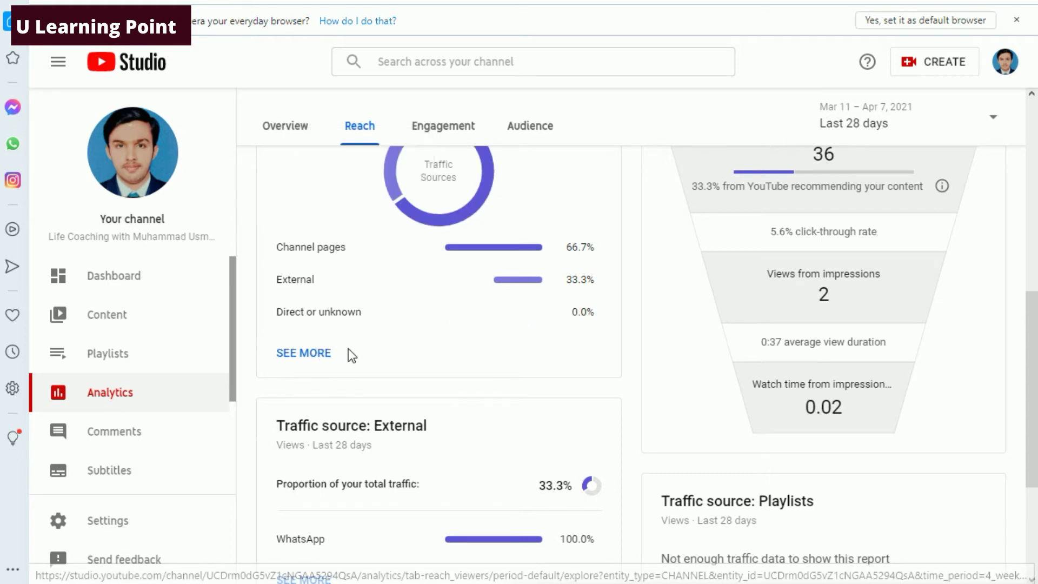
pyautogui.scroll(-3, 345, 343)
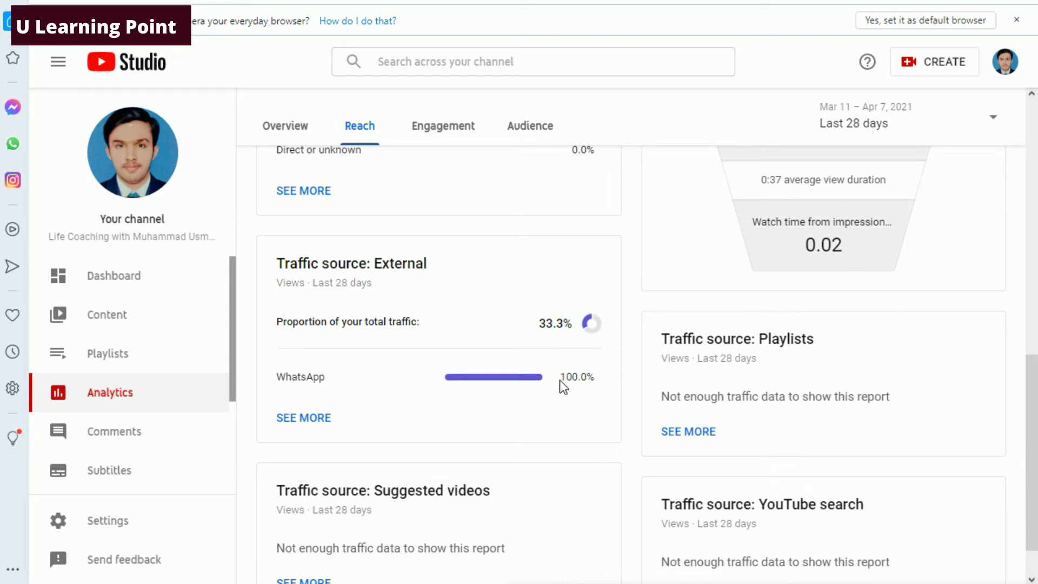
pyautogui.scroll(-1, 560, 380)
pyautogui.scroll(5, 558, 382)
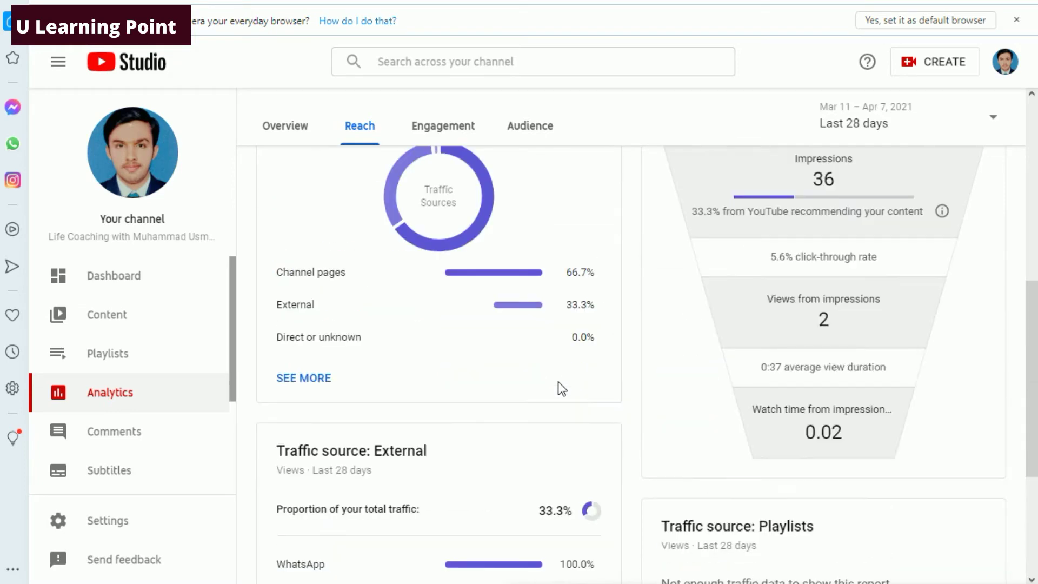
pyautogui.scroll(3, 558, 382)
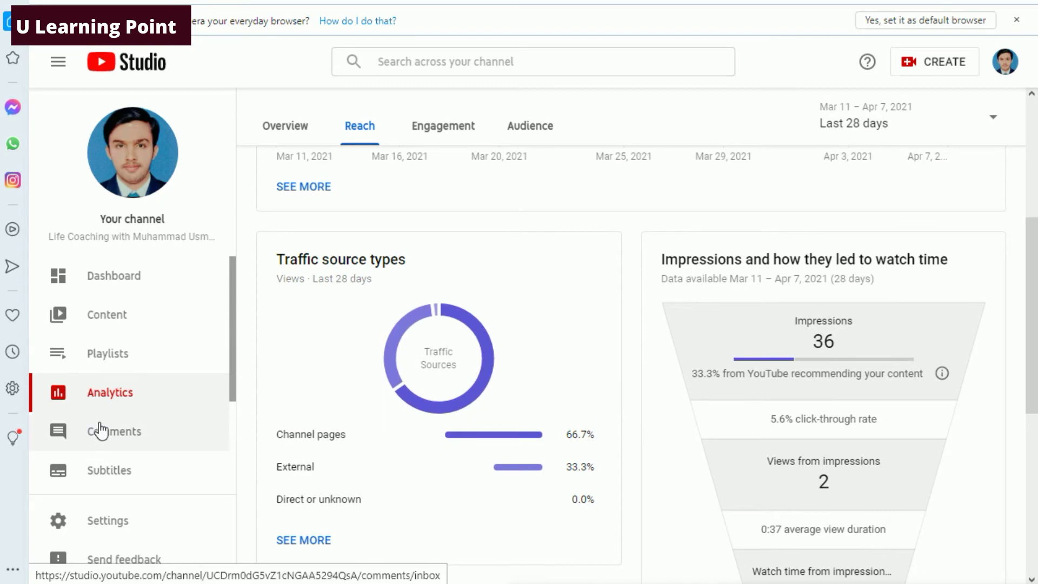
# Examine the watch time and average view duration in the channel's Engagement analytics
pyautogui.click(105, 431)
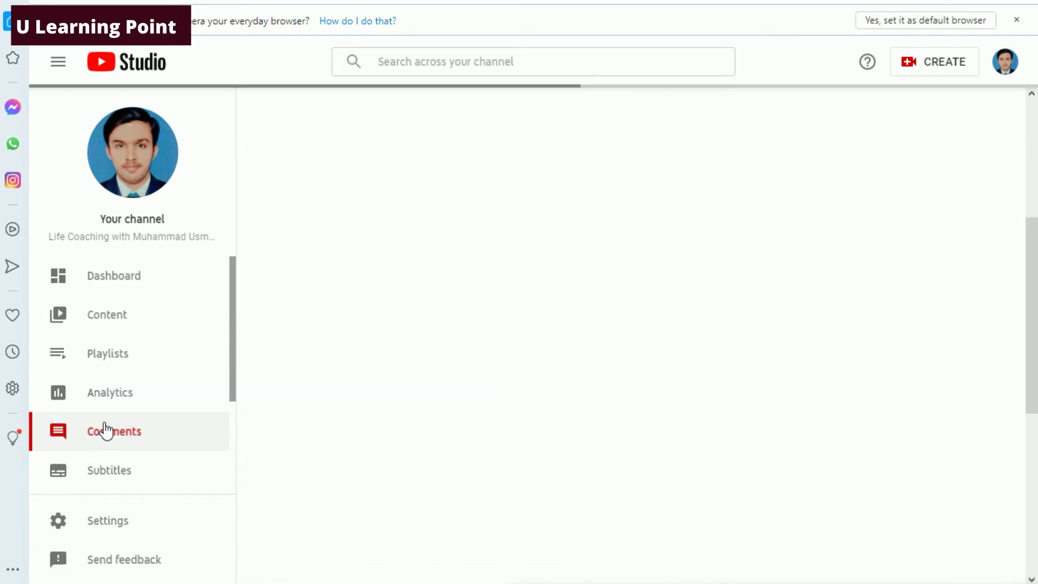
pyautogui.click(118, 397)
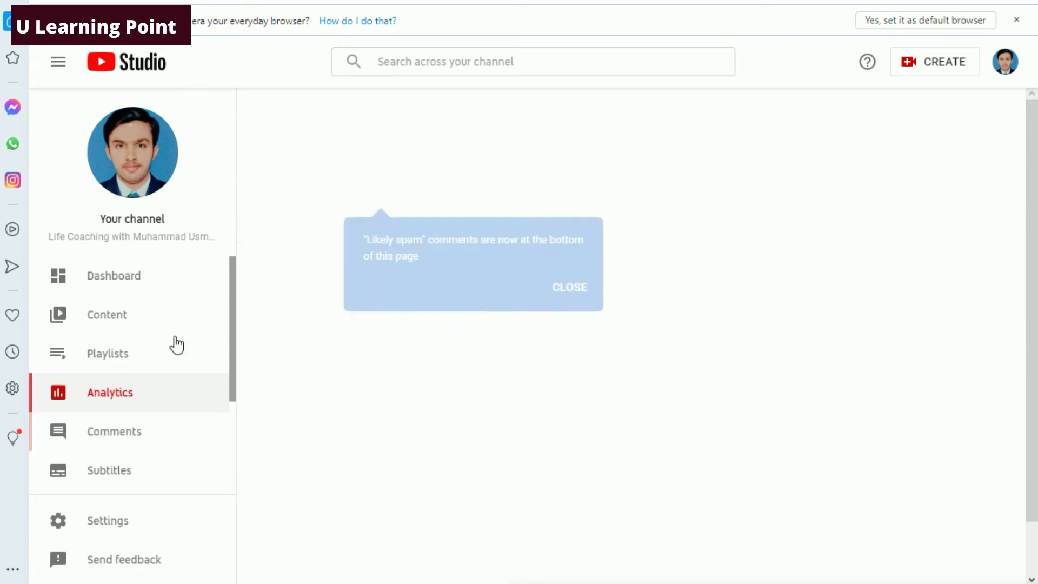
pyautogui.click(450, 169)
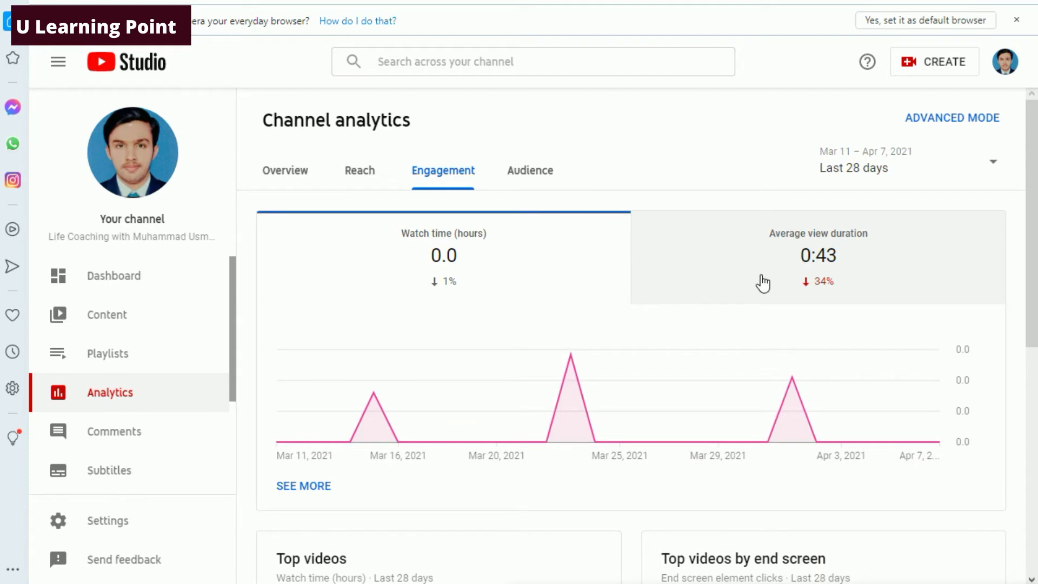
pyautogui.moveTo(820, 270)
# Examine the Audience analytics, from returning and unique viewers to subscriber watch time, age and gender, and top geographies
pyautogui.click(541, 176)
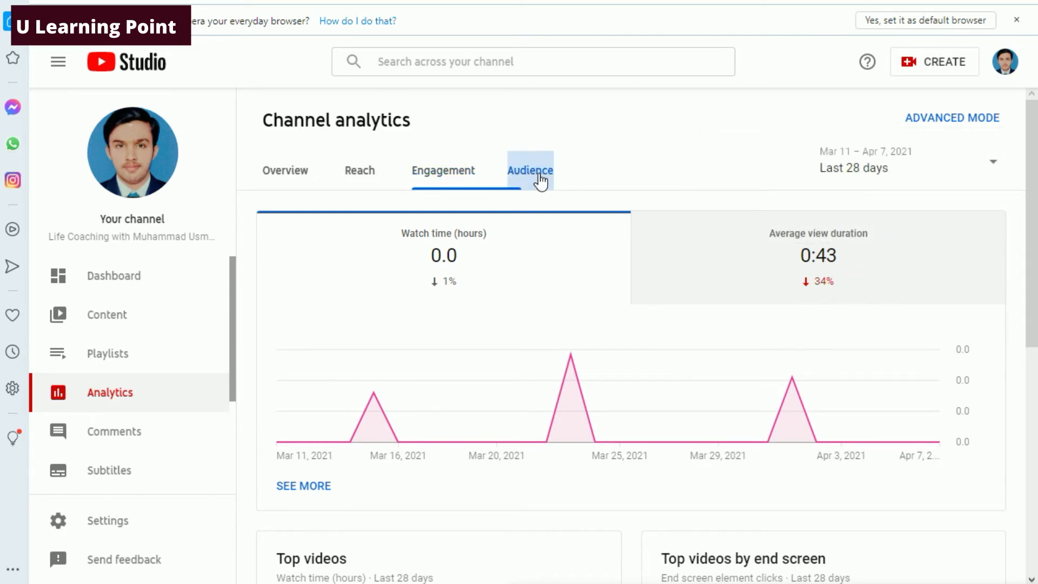
pyautogui.scroll(-5, 533, 238)
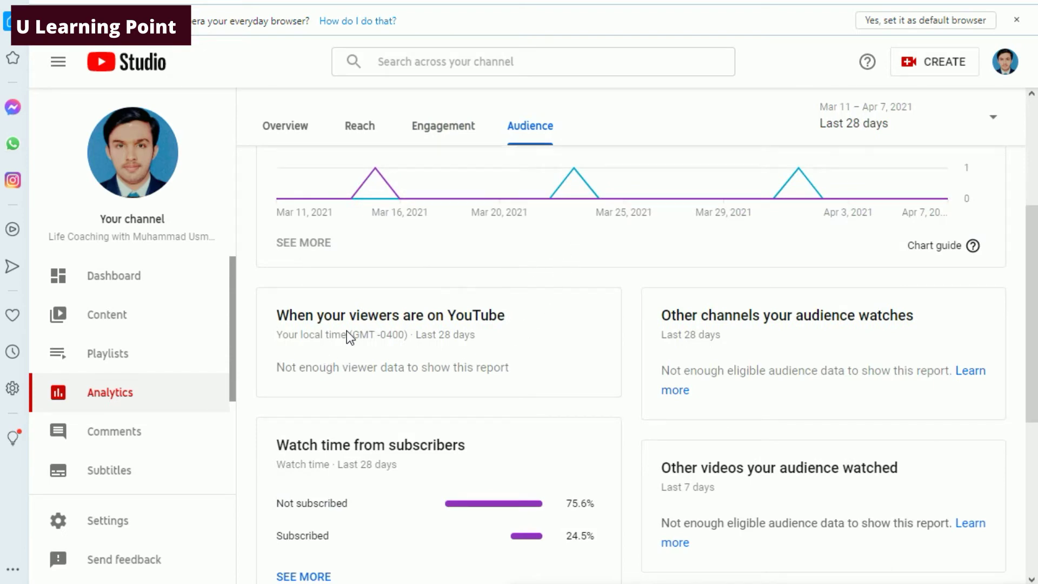
pyautogui.scroll(4, 345, 330)
pyautogui.scroll(-1, 346, 329)
pyautogui.scroll(1, 346, 330)
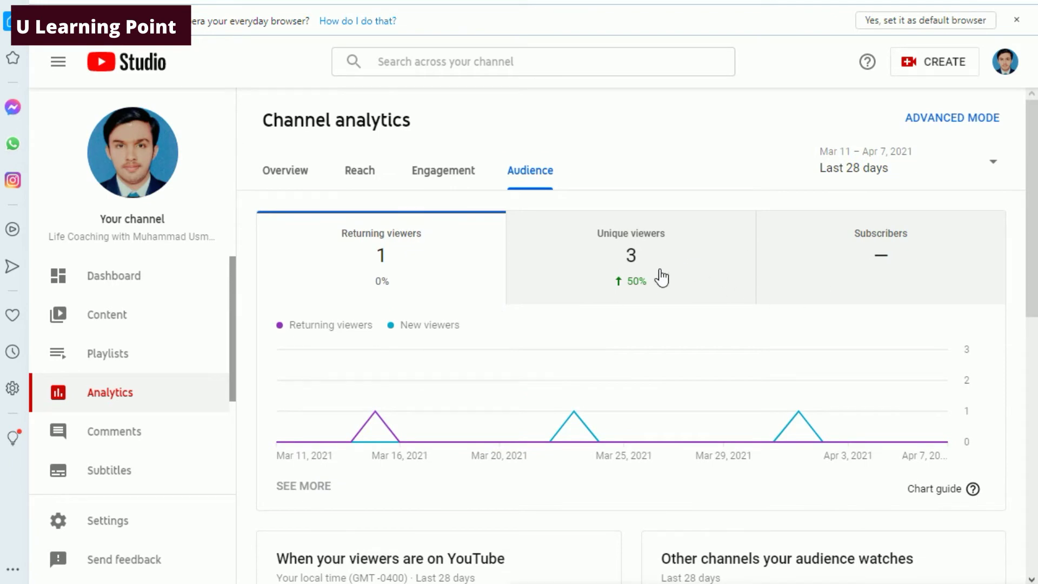
pyautogui.scroll(-4, 638, 283)
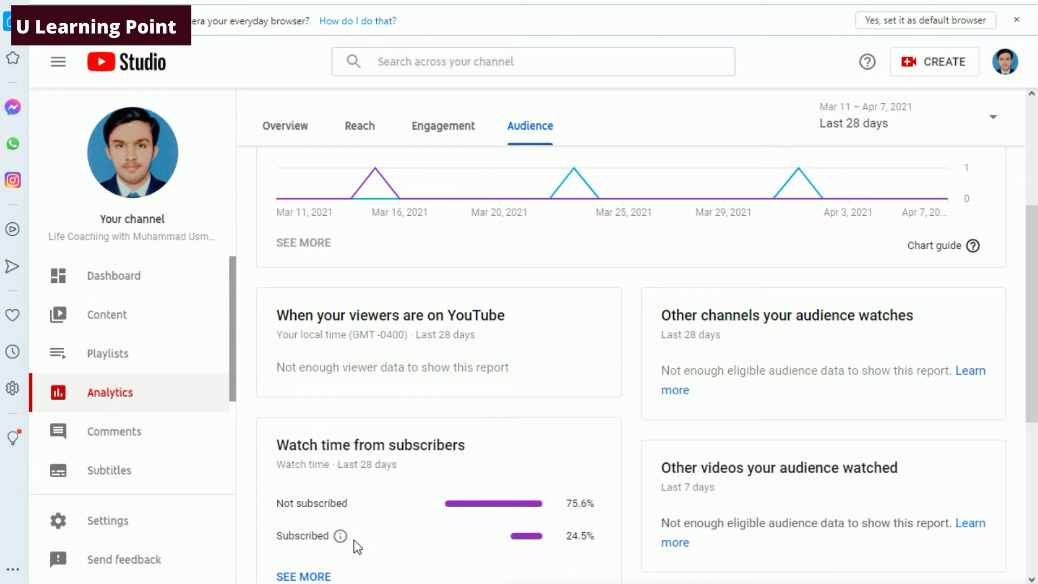
pyautogui.scroll(-6, 576, 536)
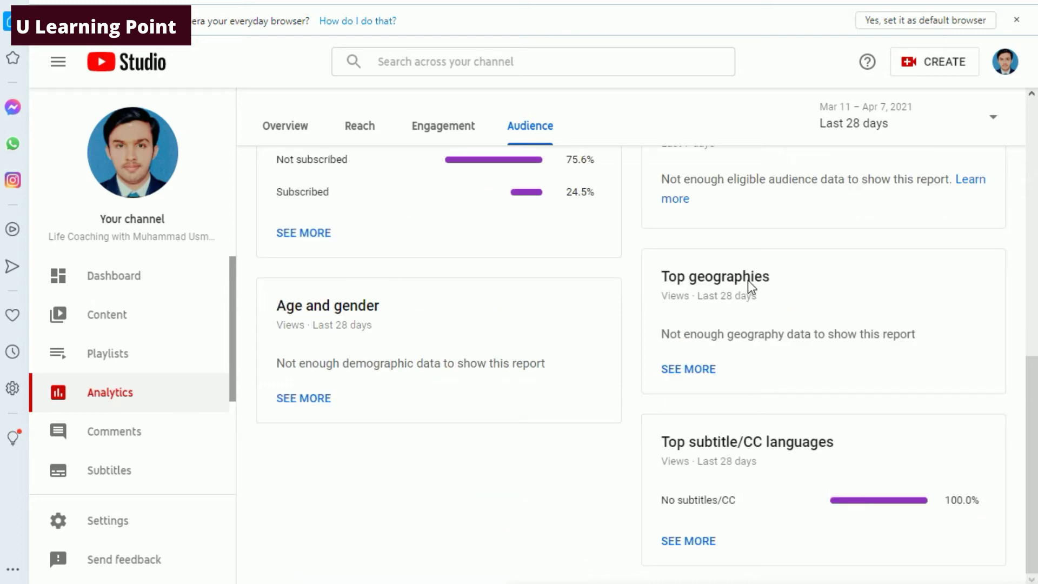
# Examine the published channel comments and the filter choices available for them, leaving the current filter in place
pyautogui.moveTo(701, 275)
pyautogui.scroll(7, 271, 294)
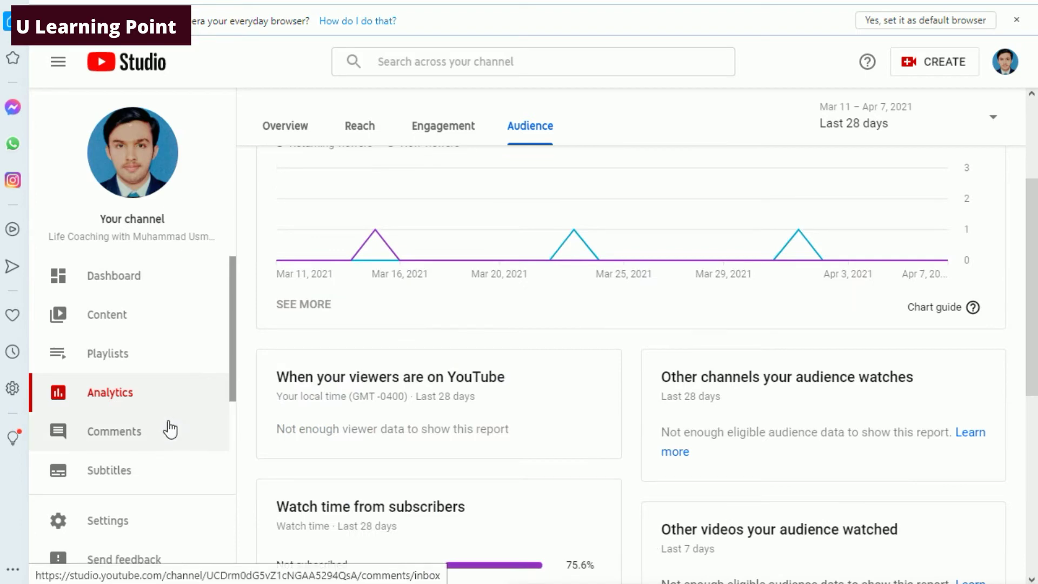
pyautogui.click(169, 427)
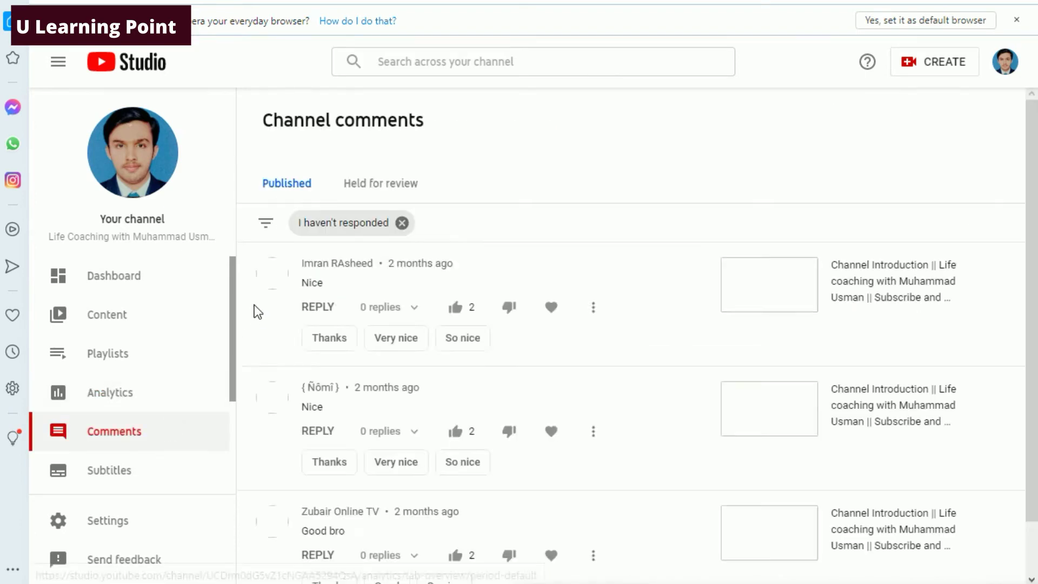
pyautogui.click(468, 364)
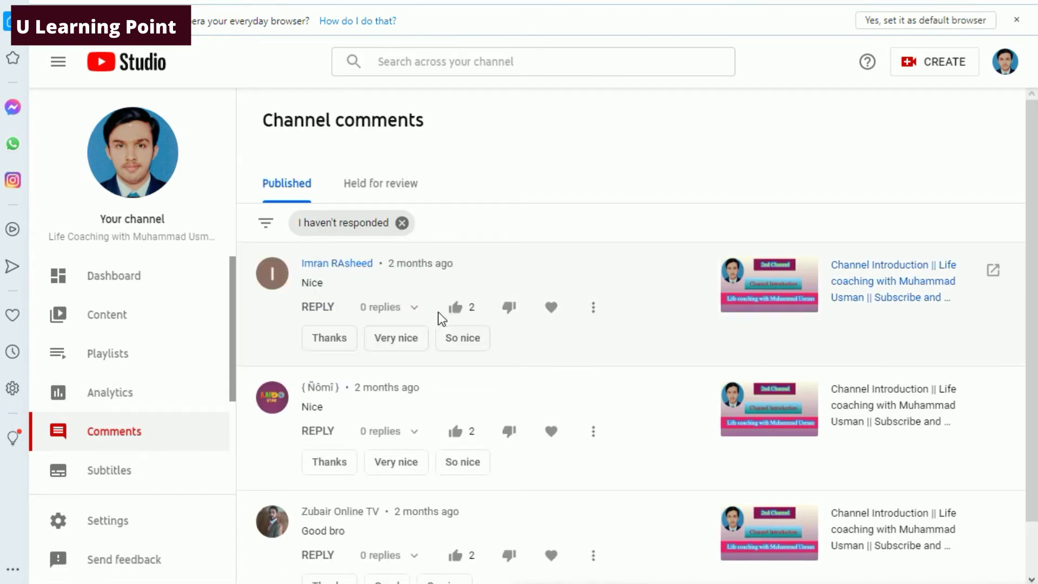
pyautogui.scroll(-1, 374, 254)
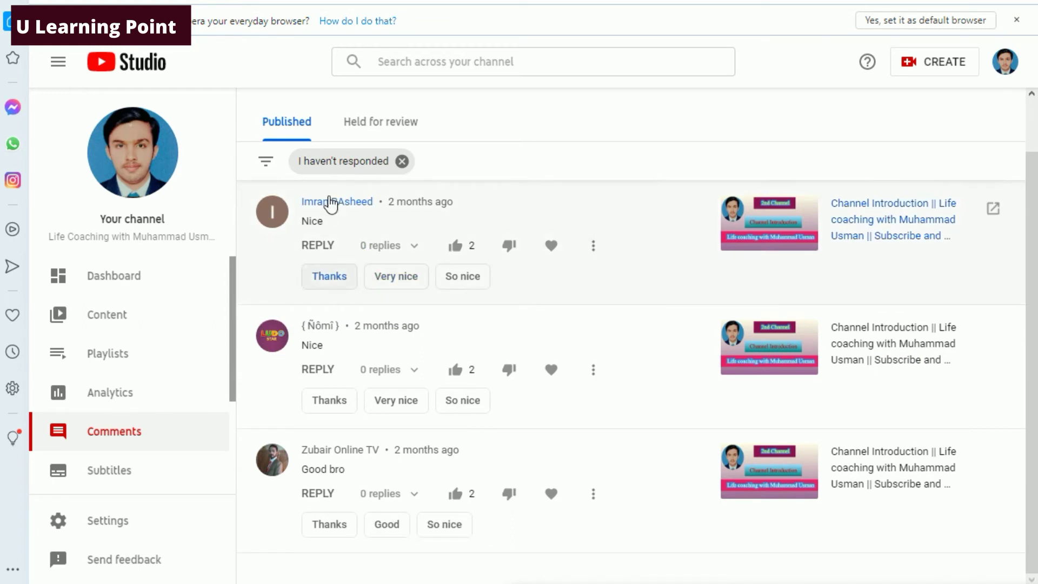
pyautogui.click(266, 164)
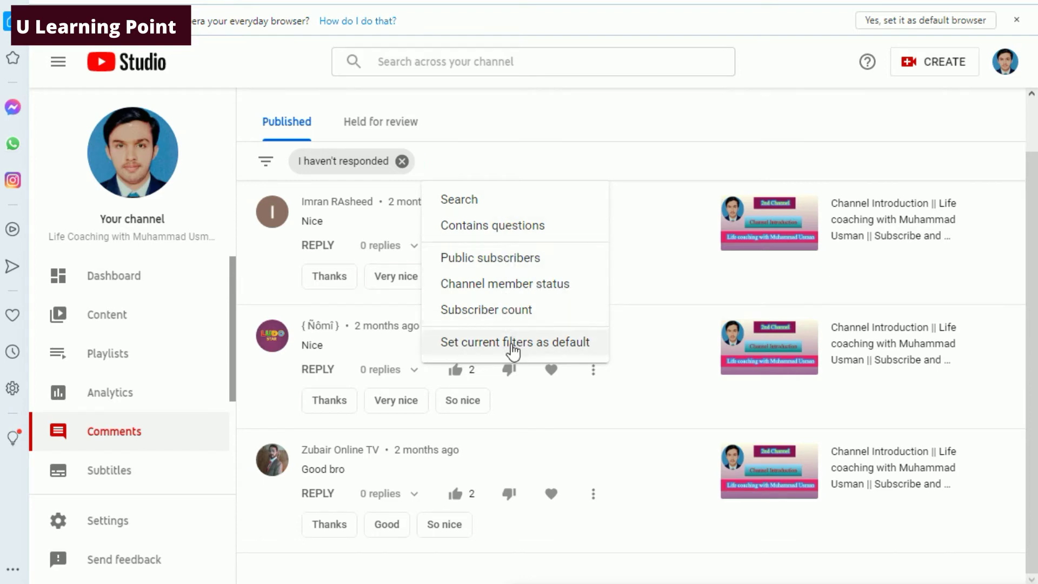
# View the channel's subtitles list and the copyright removal requests
pyautogui.click(81, 480)
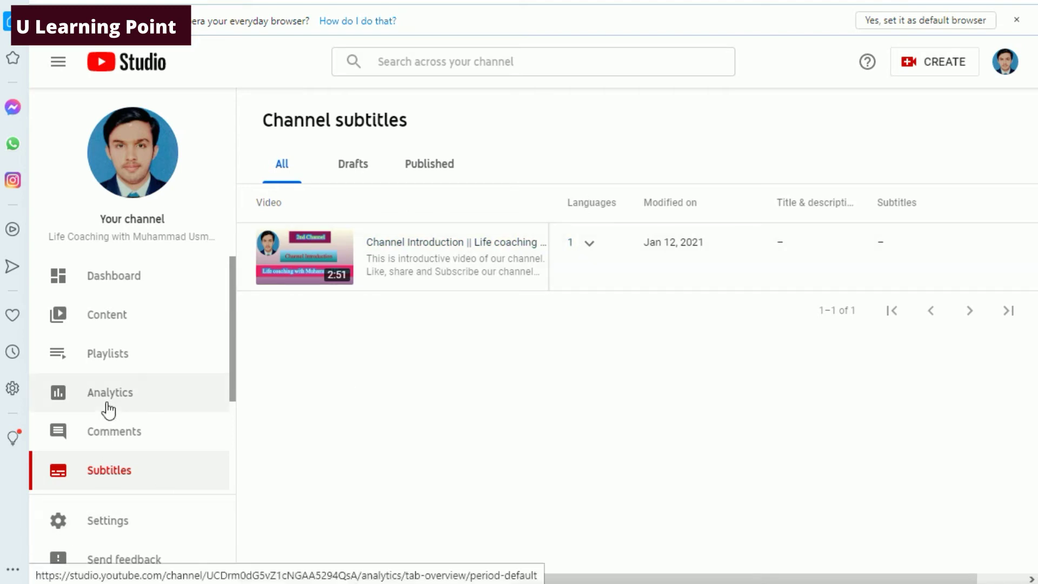
pyautogui.scroll(-3, 108, 403)
pyautogui.click(126, 368)
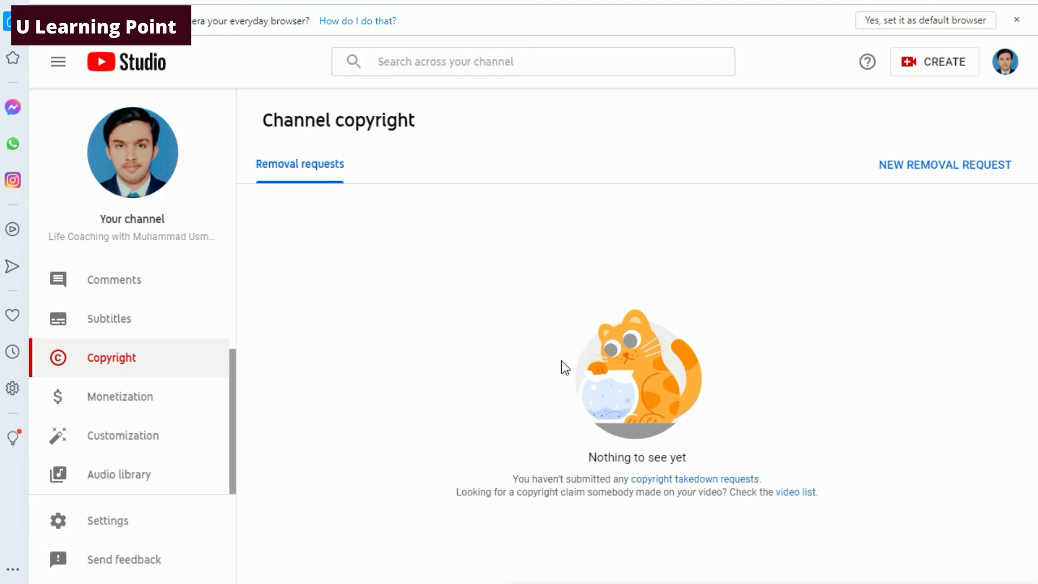
# Examine the monetization eligibility requirements for subscribers and public watch hours, including what counts as public watch hours
pyautogui.click(116, 403)
pyautogui.scroll(-1, 349, 260)
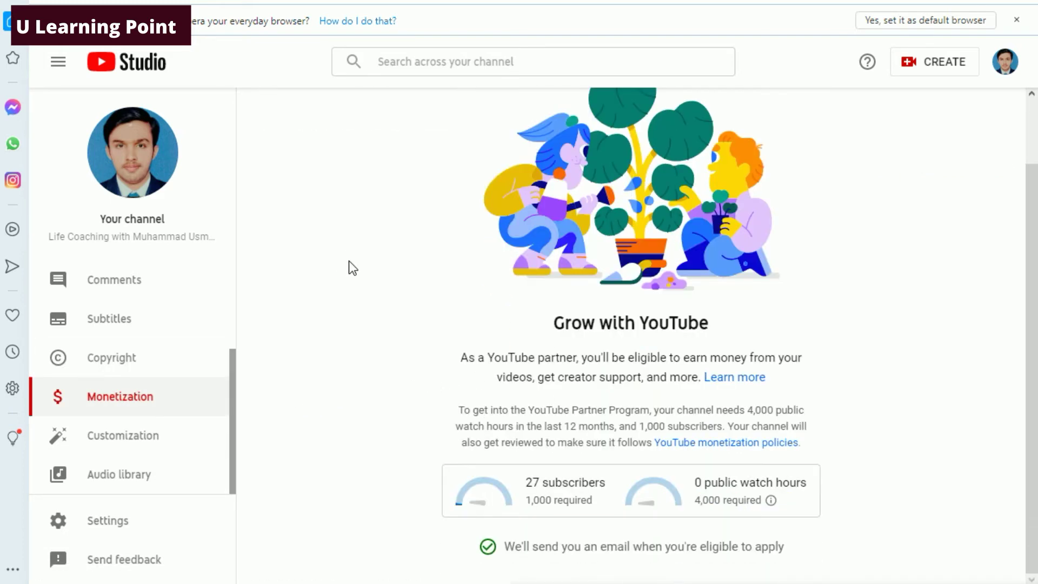
pyautogui.moveTo(770, 499)
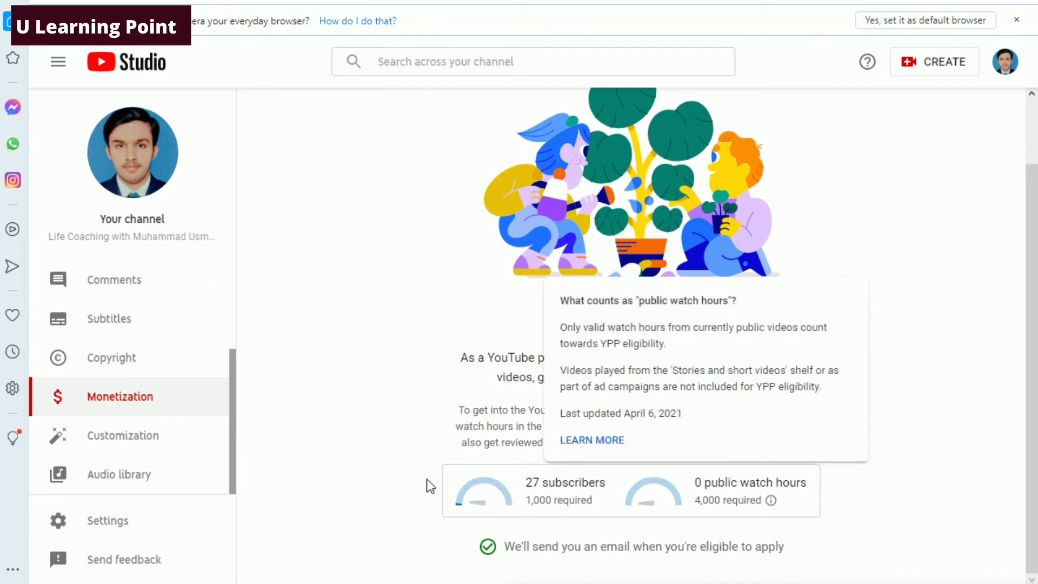
pyautogui.doubleClick(548, 500)
pyautogui.tripleClick(548, 500)
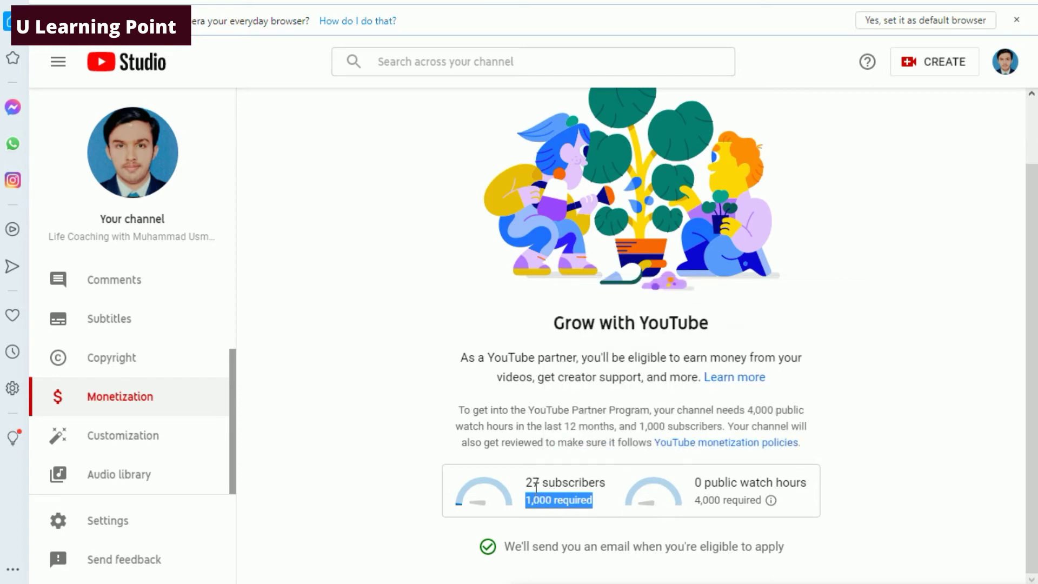
pyautogui.moveTo(713, 493)
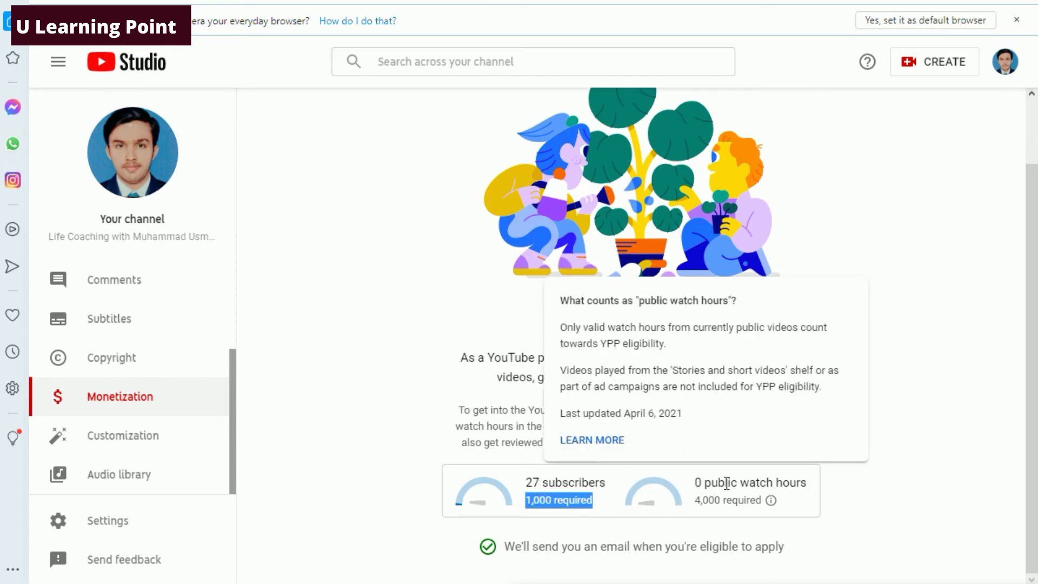
pyautogui.tripleClick(727, 482)
pyautogui.doubleClick(726, 499)
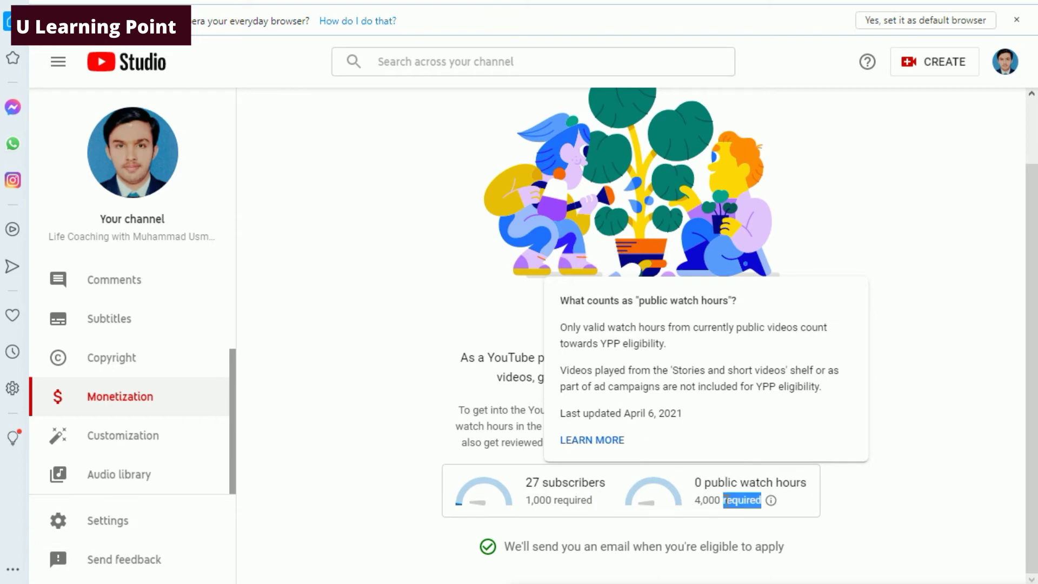
pyautogui.tripleClick(727, 499)
pyautogui.click(896, 436)
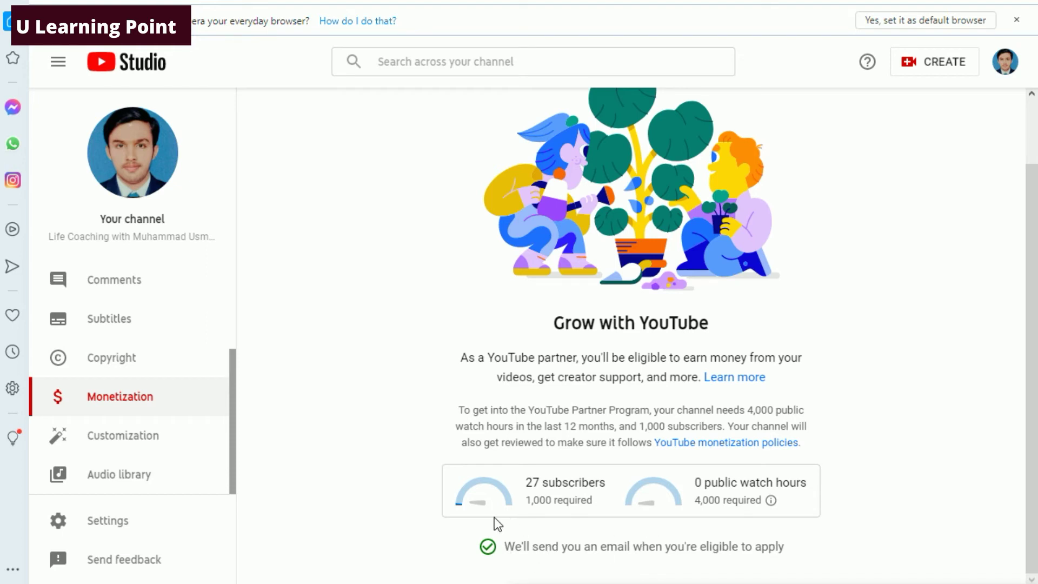
# Examine the channel customization layout, including the featured section types that can be added, without adding one
pyautogui.click(110, 446)
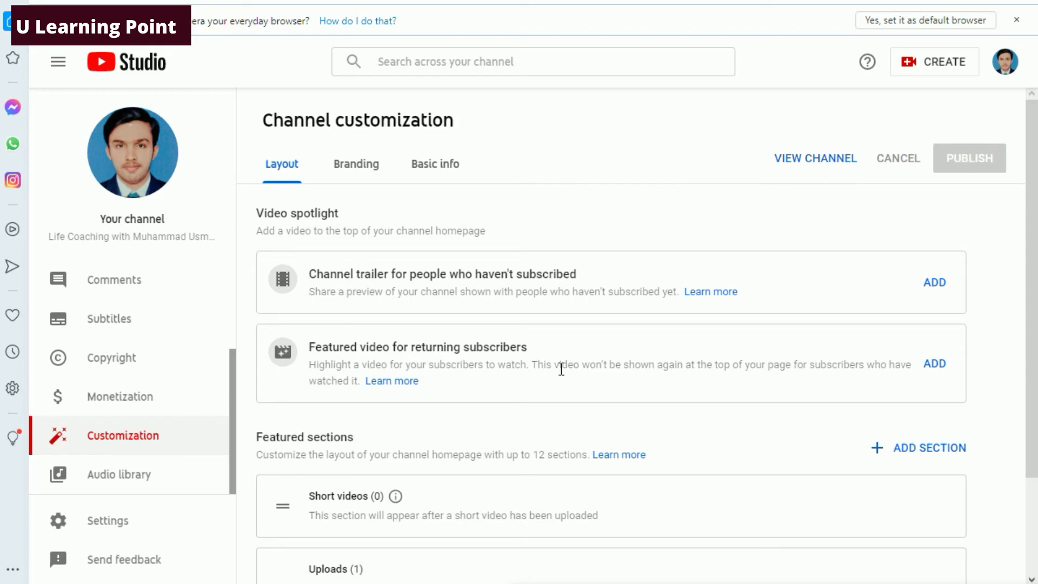
pyautogui.scroll(-2, 561, 368)
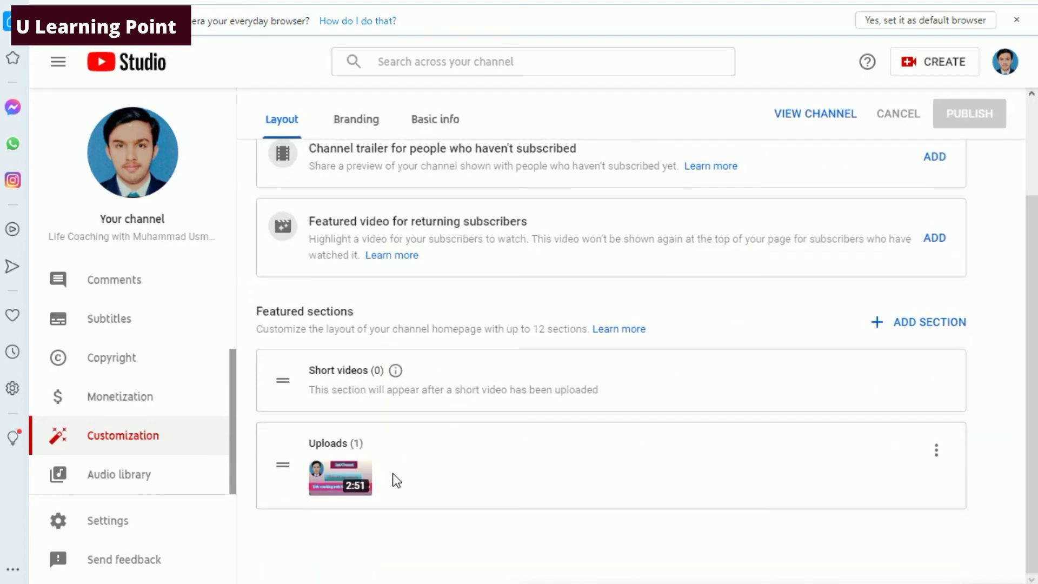
pyautogui.click(913, 322)
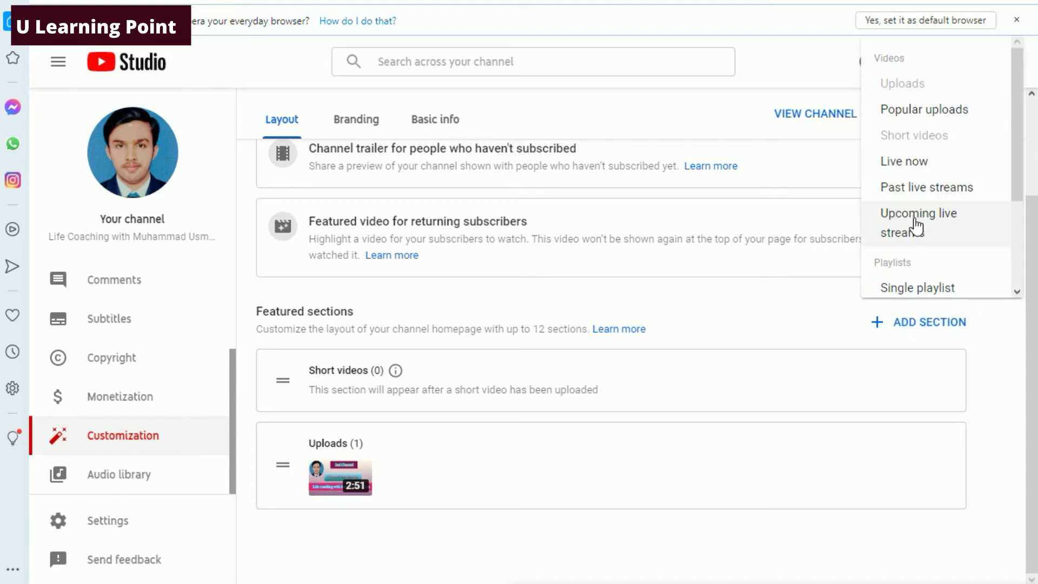
pyautogui.press('Escape')
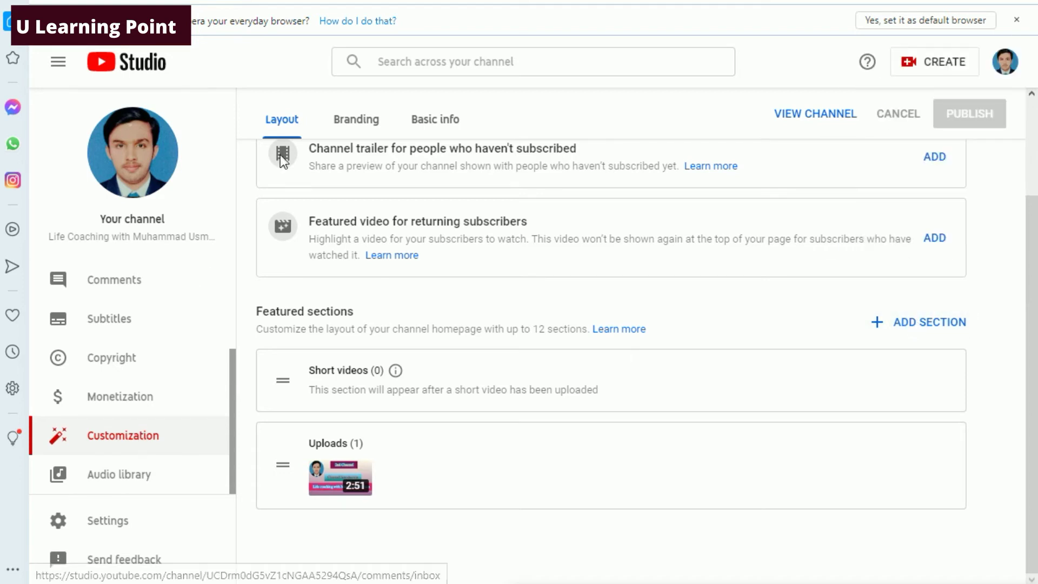
# Examine the channel's branding options for profile picture, banner image and video watermark
pyautogui.click(361, 123)
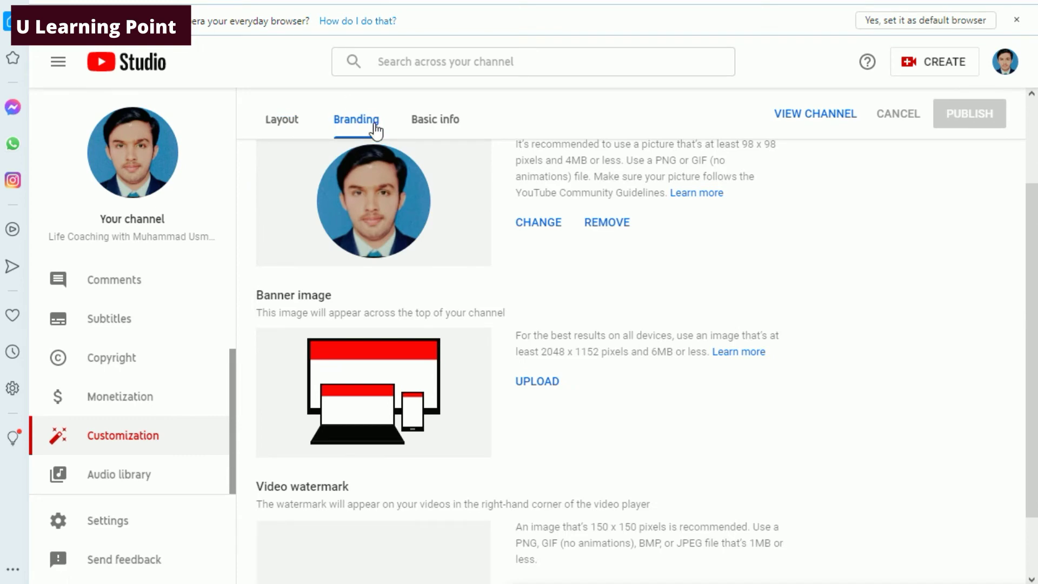
pyautogui.scroll(2, 356, 308)
pyautogui.scroll(-2, 376, 288)
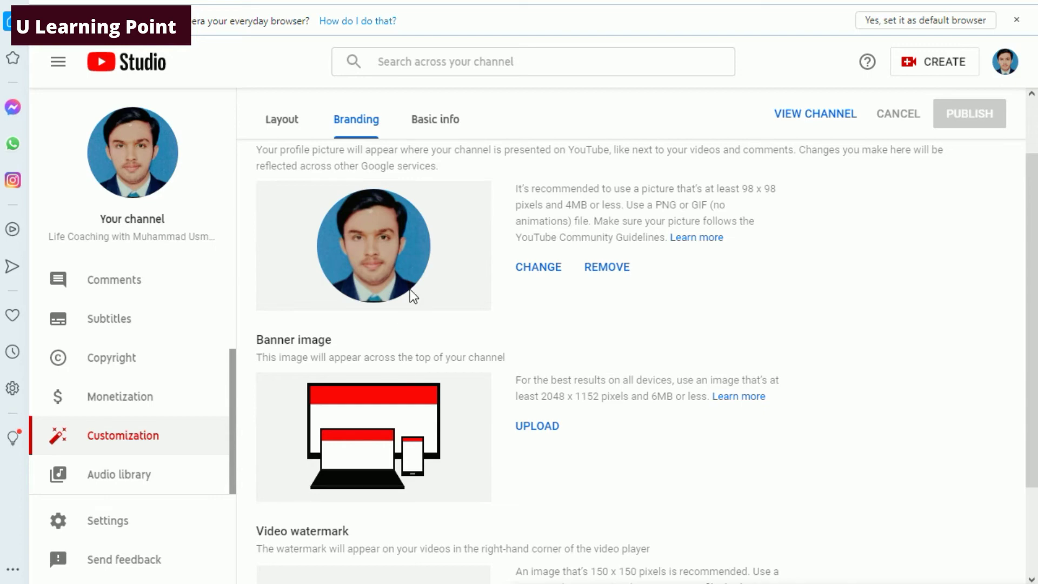
pyautogui.scroll(-3, 412, 281)
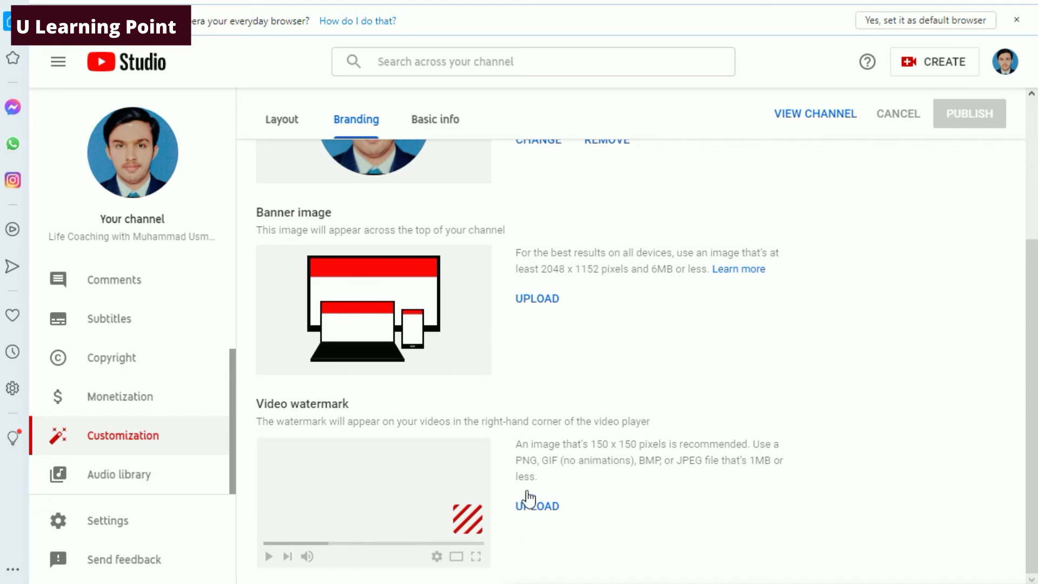
# Examine the channel customization's basic info, from name and description to channel URL, links and the contact email field
pyautogui.click(443, 120)
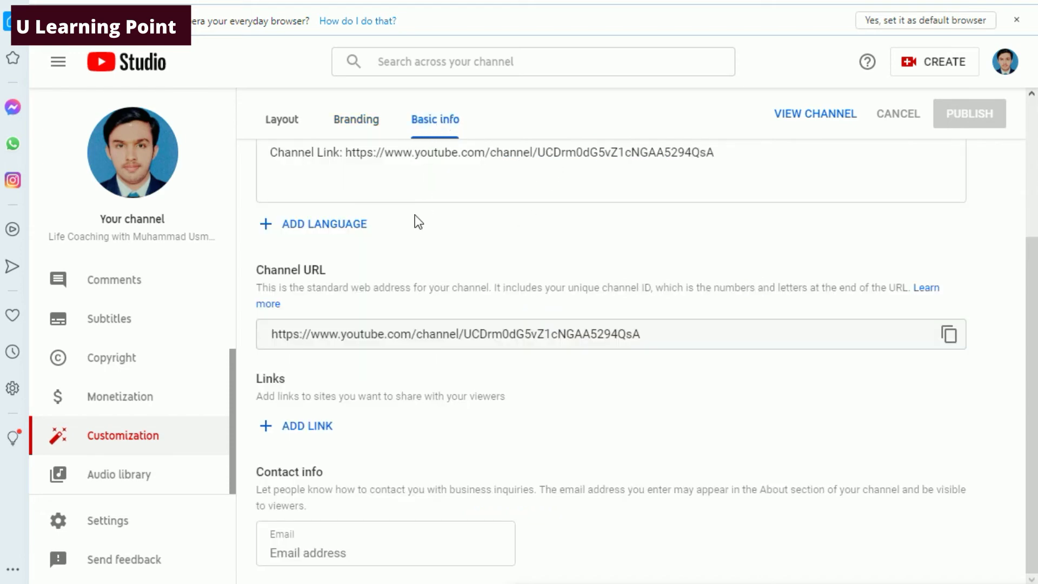
pyautogui.scroll(3, 414, 215)
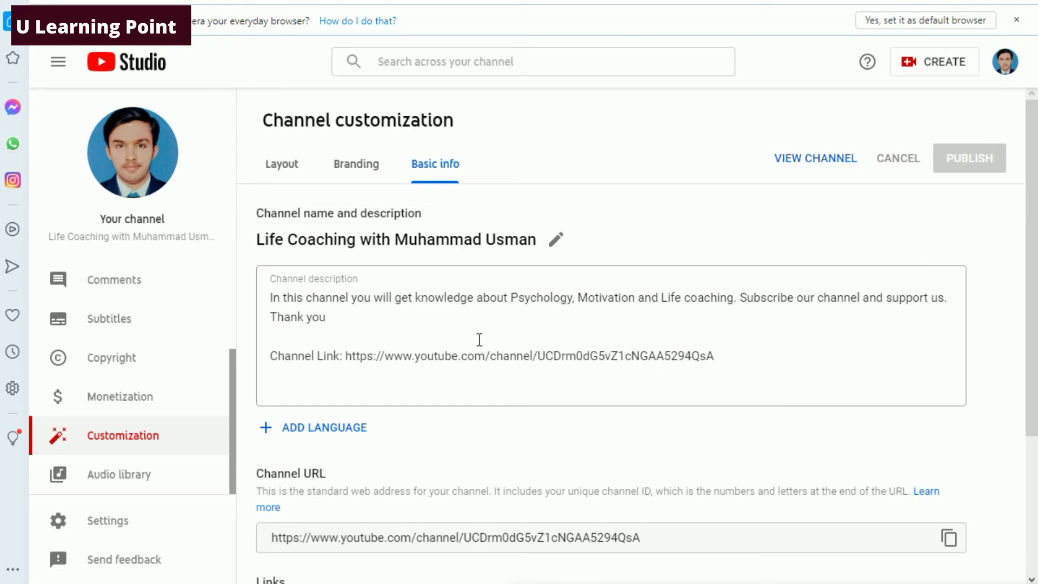
pyautogui.scroll(-3, 479, 340)
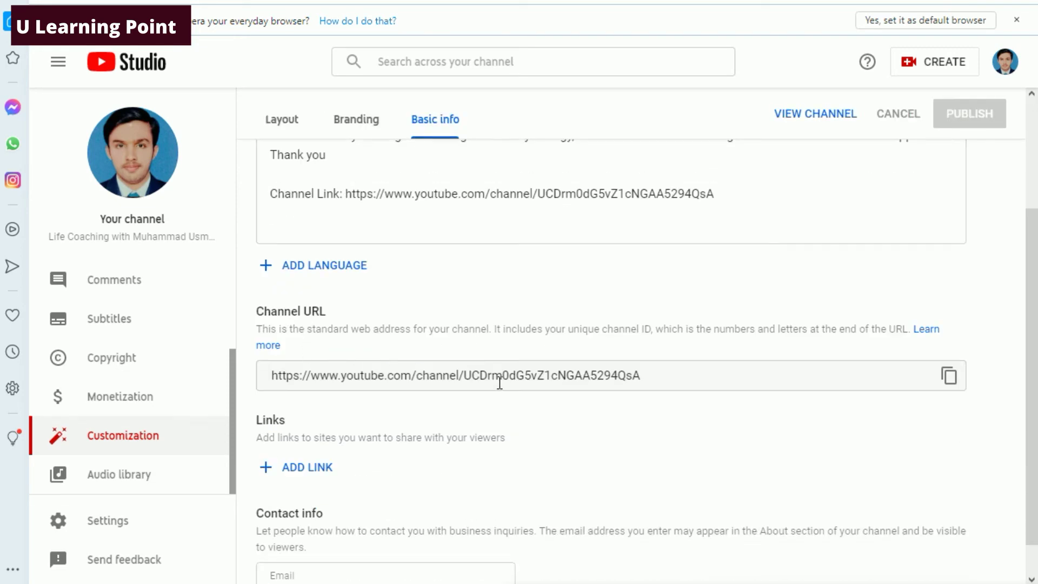
pyautogui.scroll(-1, 436, 373)
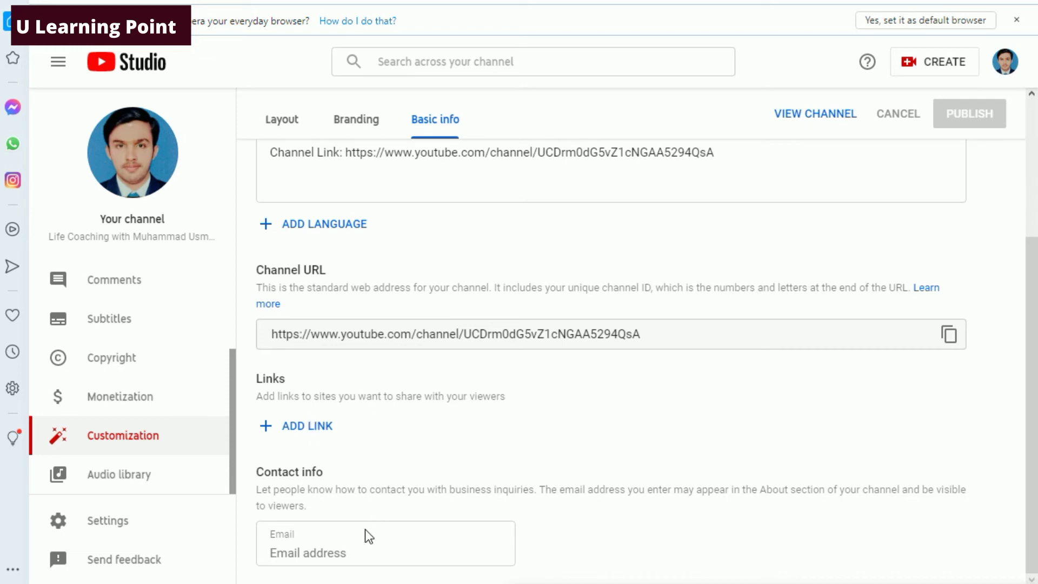
pyautogui.click(359, 550)
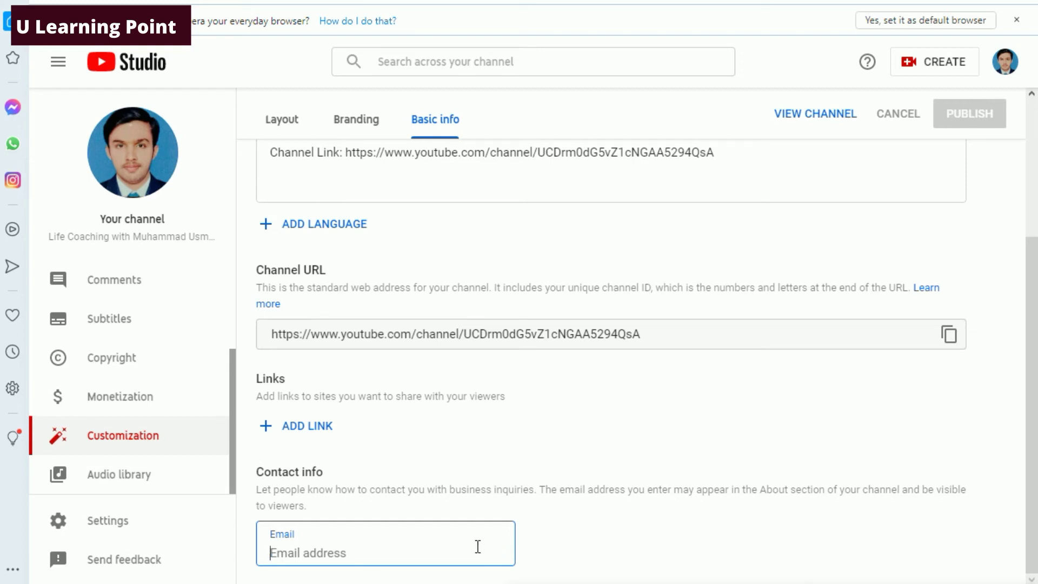
# Browse the free music tracks in the audio library down to the end of the first page
pyautogui.click(153, 471)
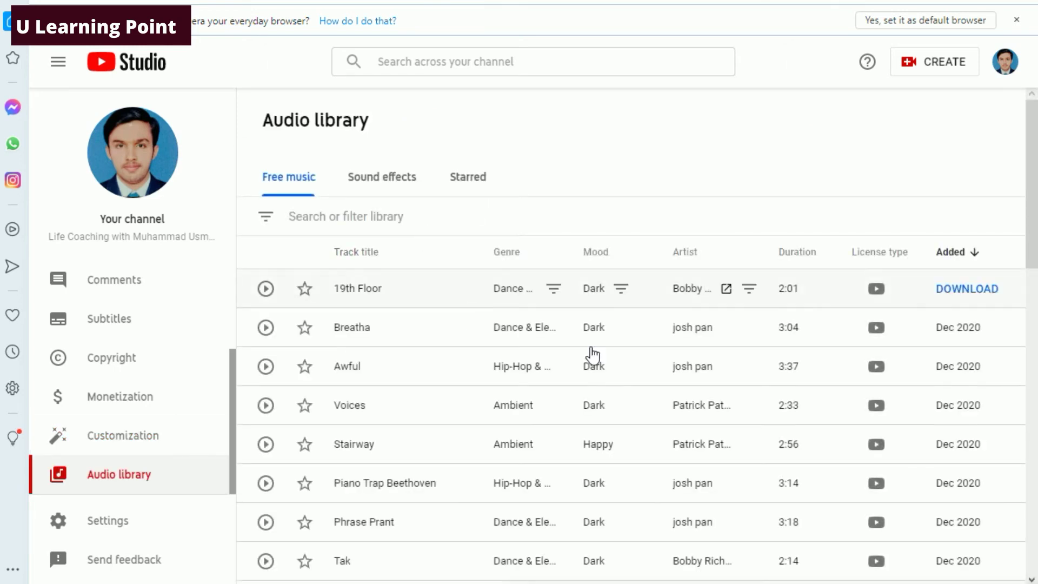
pyautogui.scroll(-5, 594, 375)
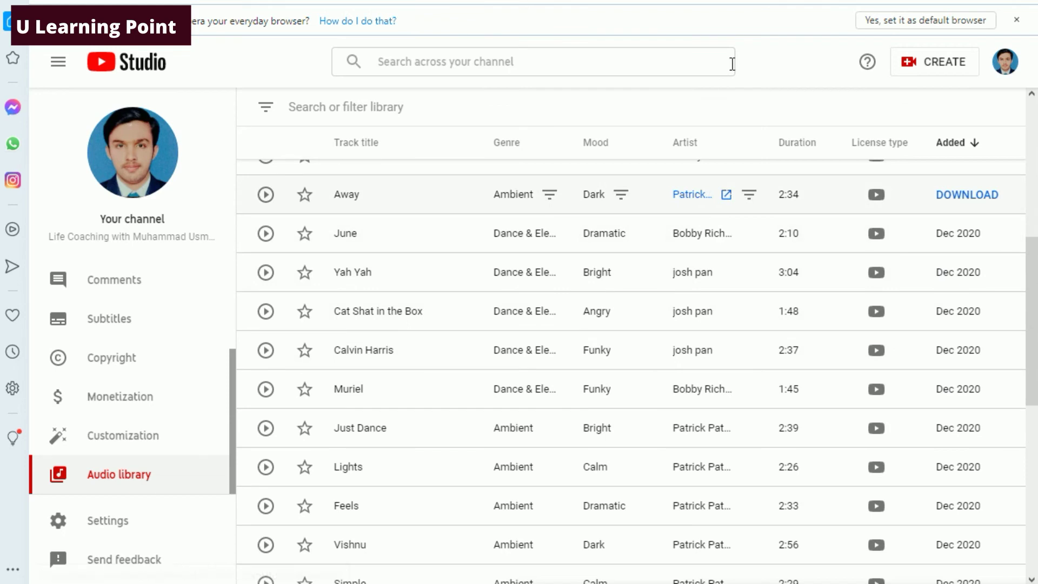
pyautogui.scroll(-5, 874, 281)
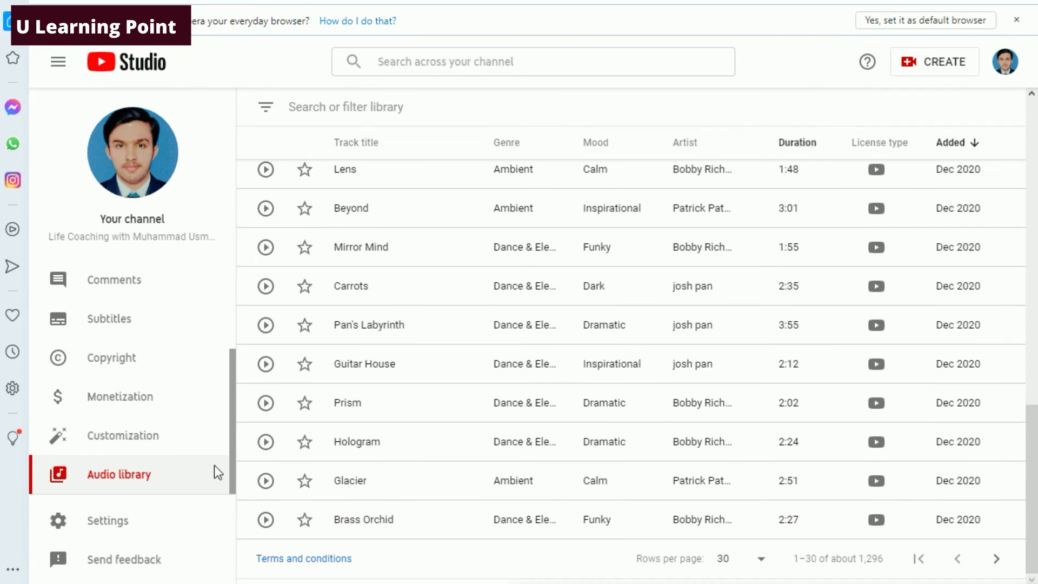
# Inspect the default currency setting and the channel's country of residence choices and keywords in the settings, without changing them
pyautogui.click(146, 517)
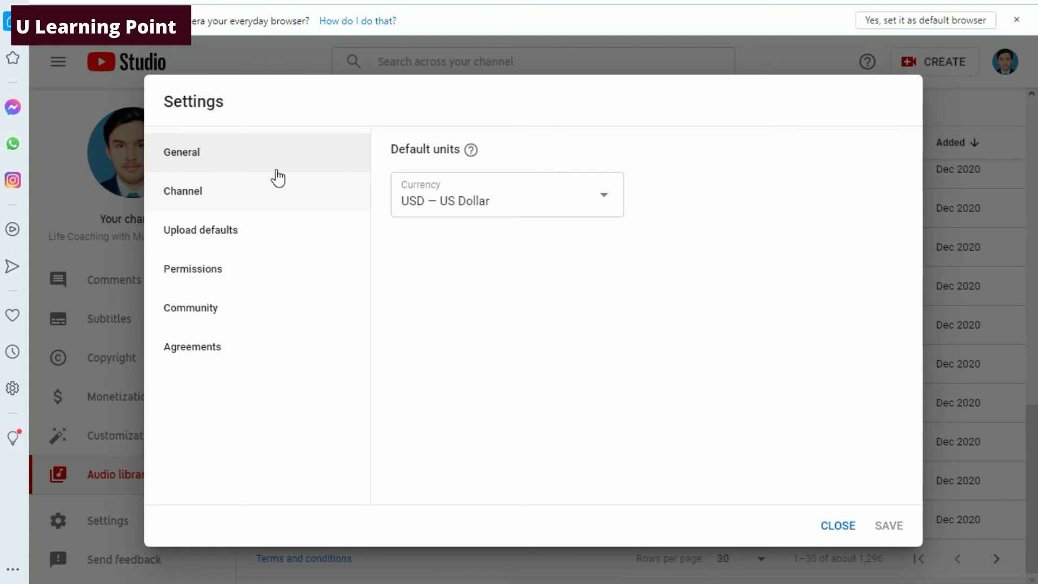
pyautogui.click(604, 201)
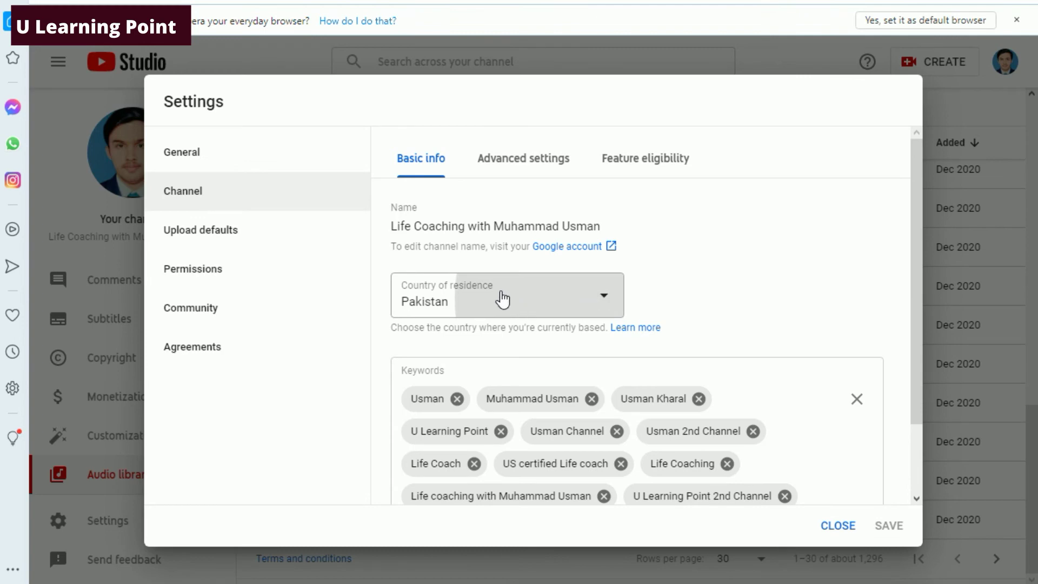
pyautogui.click(465, 299)
pyautogui.scroll(-15, 459, 360)
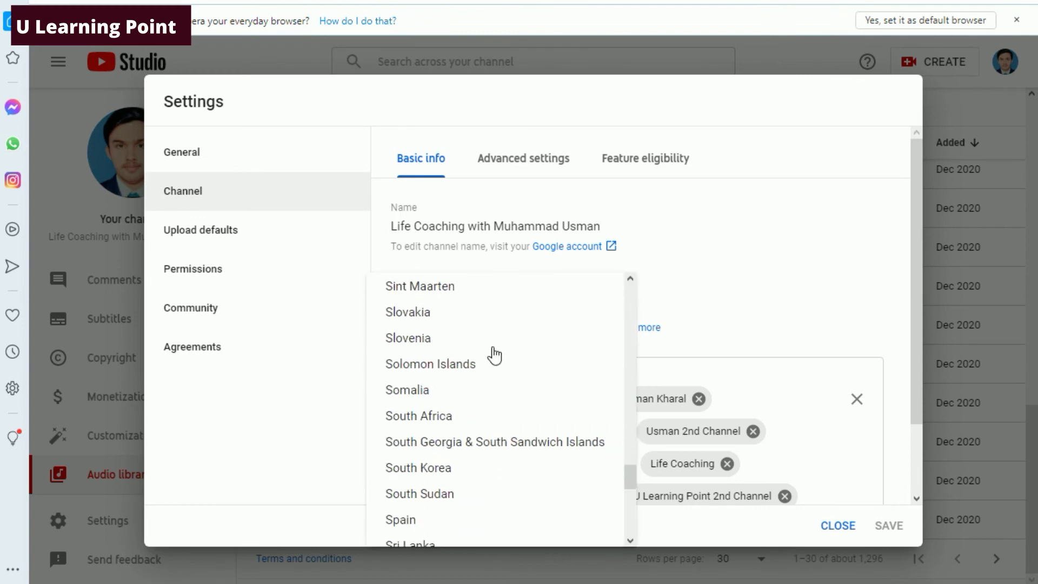
pyautogui.click(761, 286)
pyautogui.scroll(-2, 508, 368)
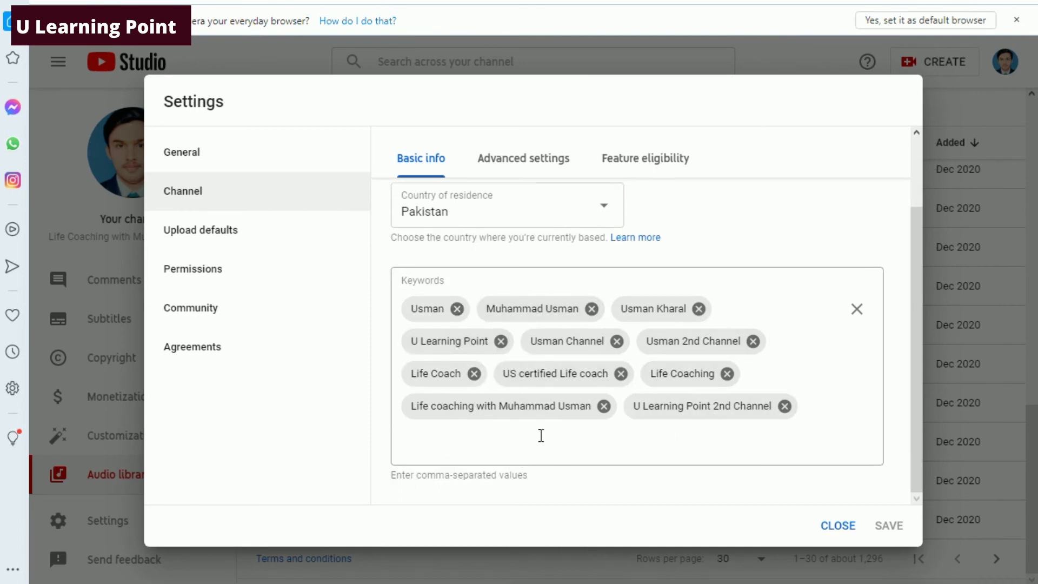
# Examine the channel's advanced settings, from the made-for-kids audience choice to subscriber count display and advertisements
pyautogui.click(536, 161)
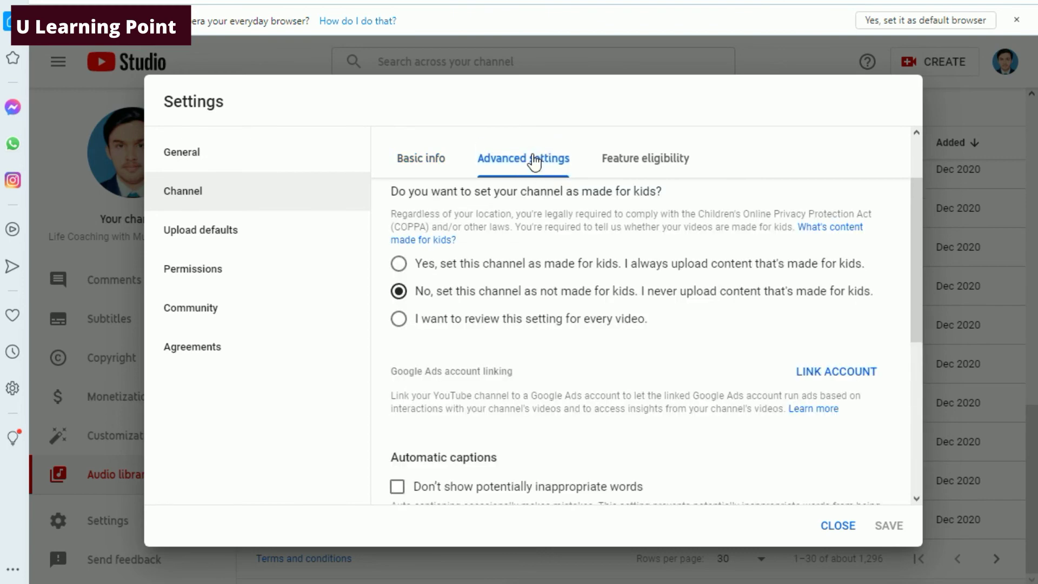
pyautogui.scroll(2, 438, 271)
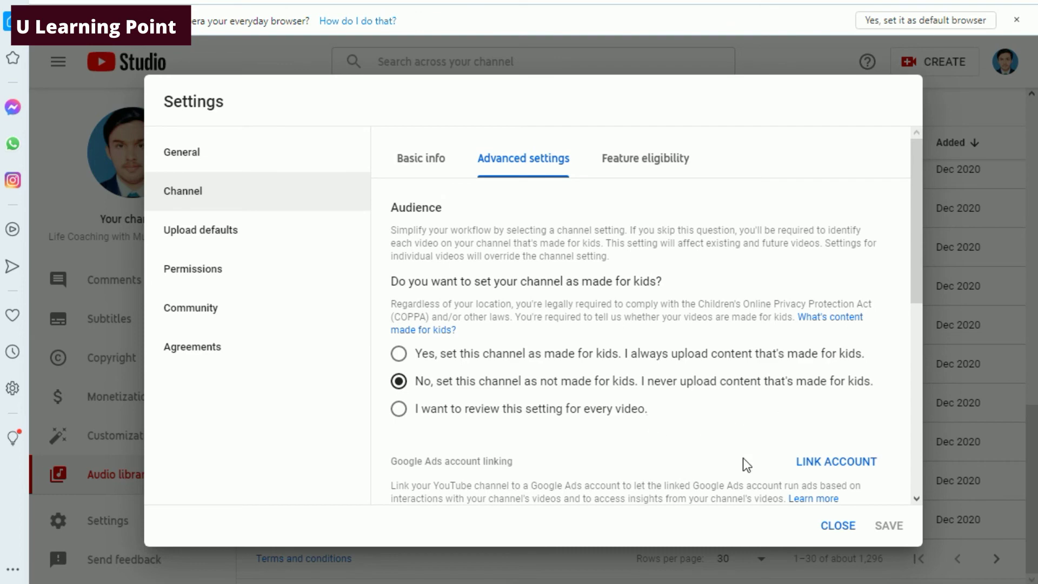
pyautogui.scroll(-6, 458, 270)
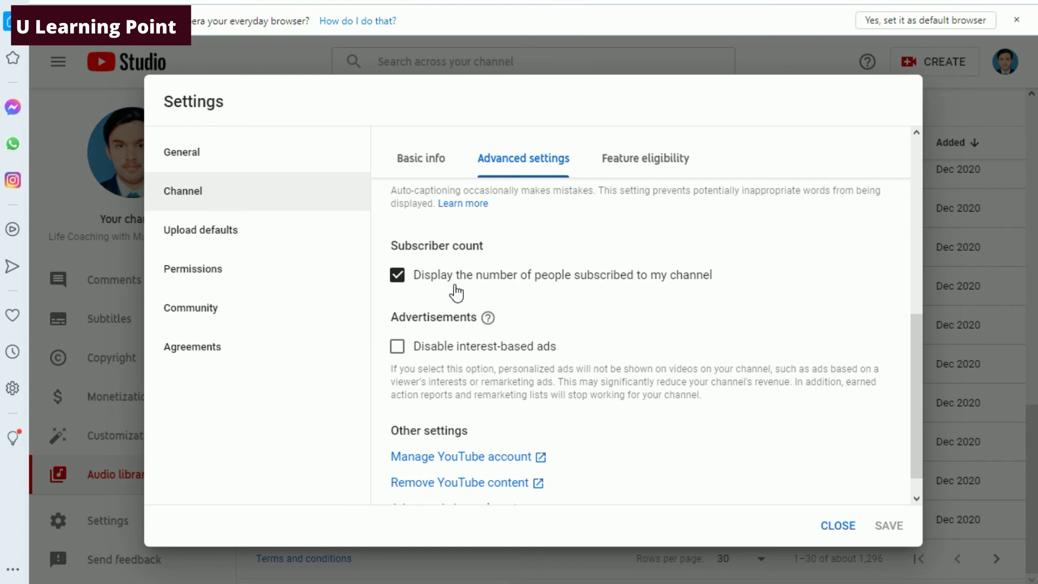
# Examine the upload defaults' basic info, covering the title, description, visibility and tags fields, without changing them
pyautogui.scroll(-1, 456, 292)
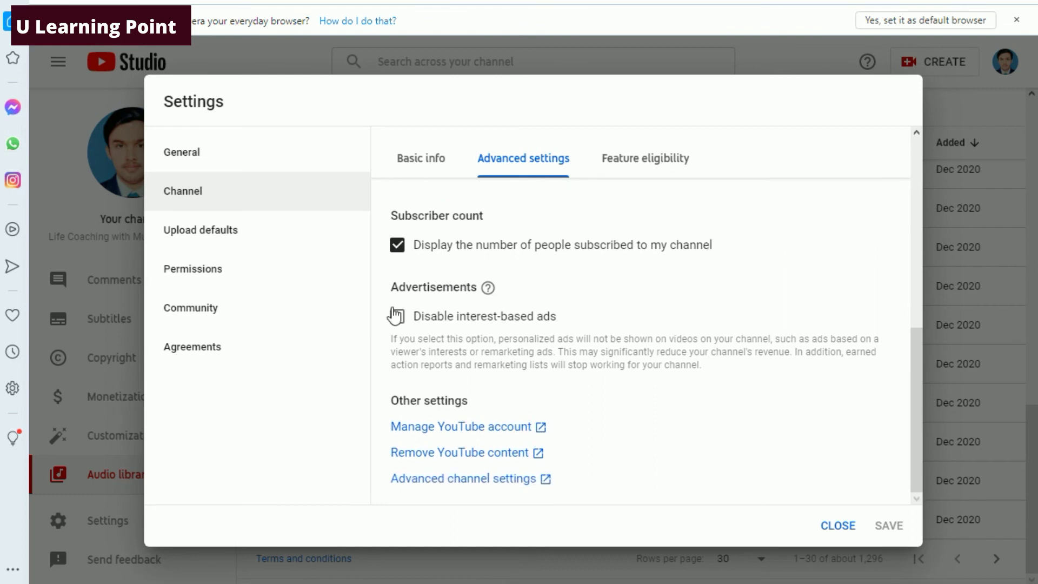
pyautogui.click(232, 229)
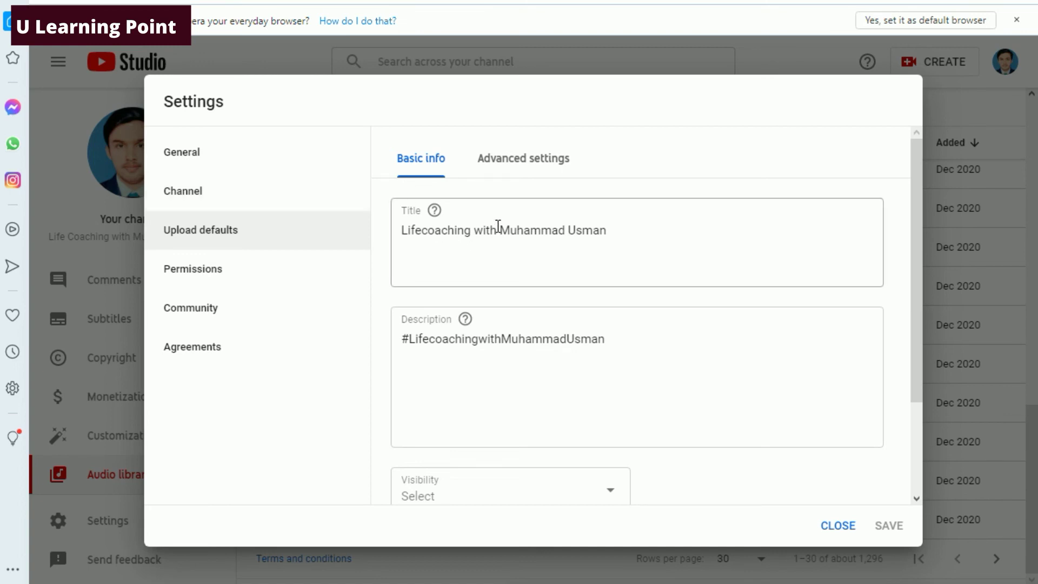
pyautogui.scroll(-3, 519, 234)
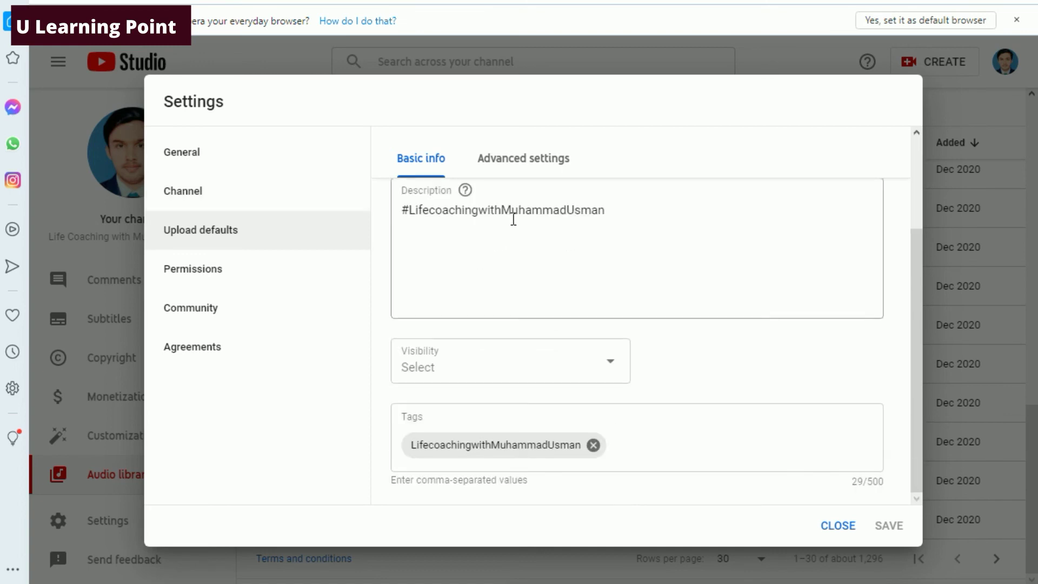
pyautogui.scroll(3, 399, 250)
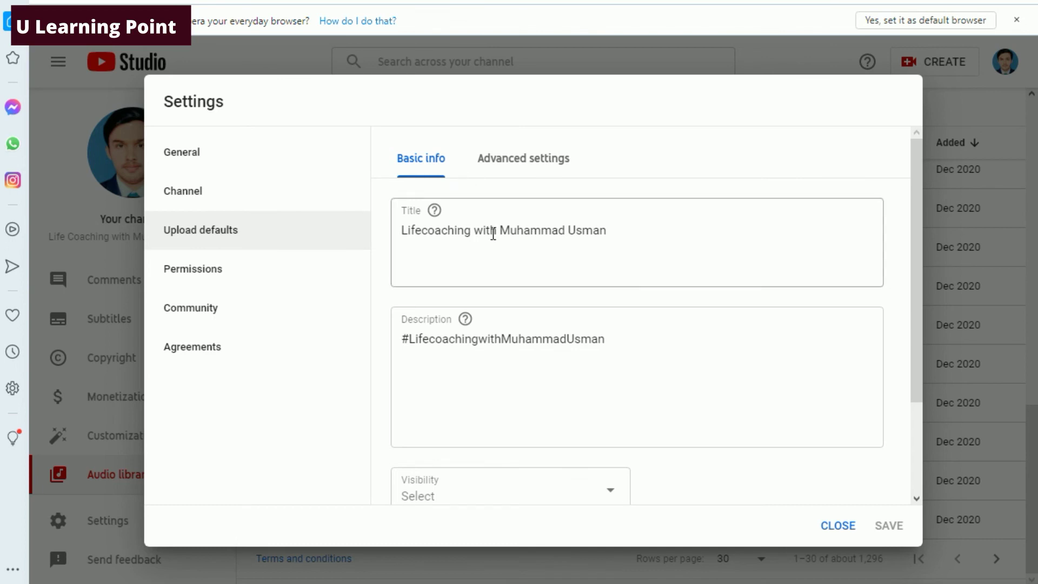
pyautogui.click(401, 234)
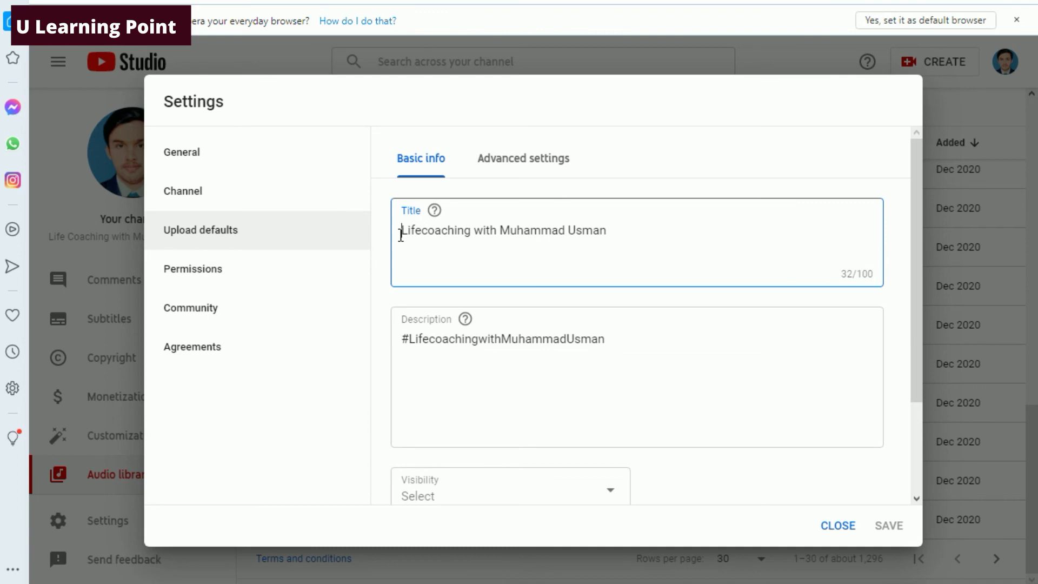
pyautogui.click(542, 343)
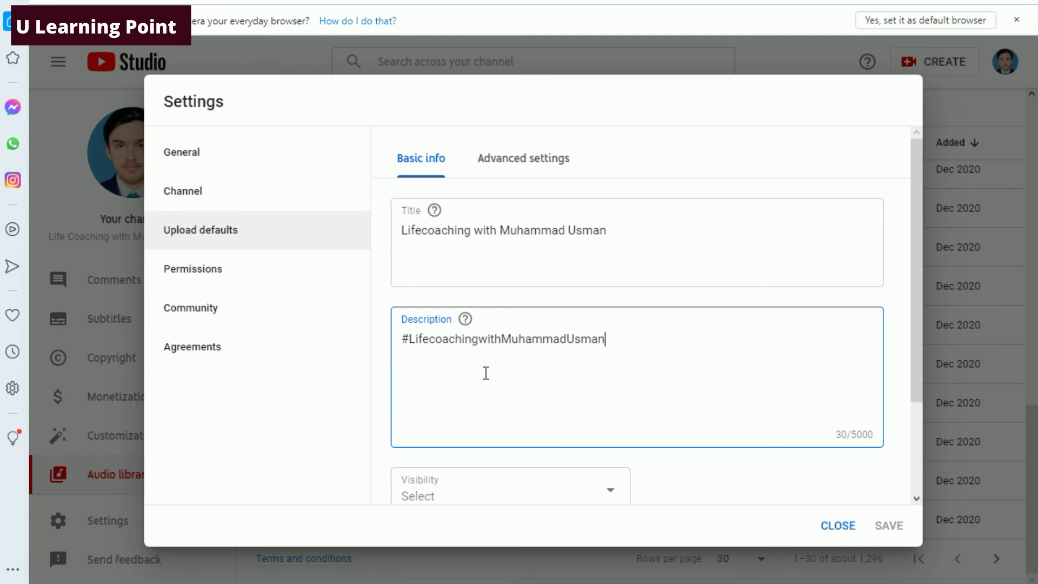
pyautogui.scroll(-3, 484, 375)
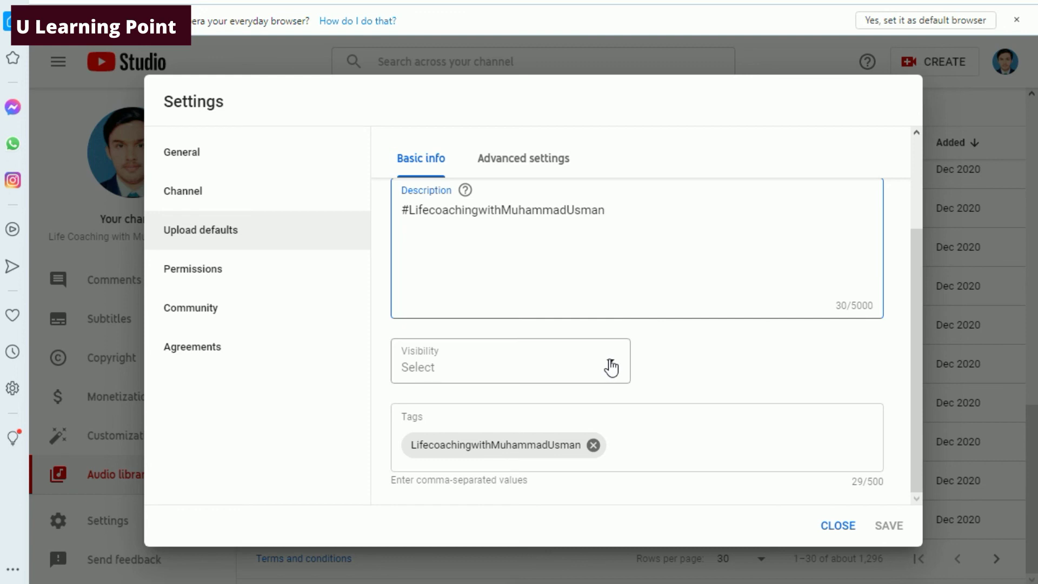
pyautogui.click(633, 445)
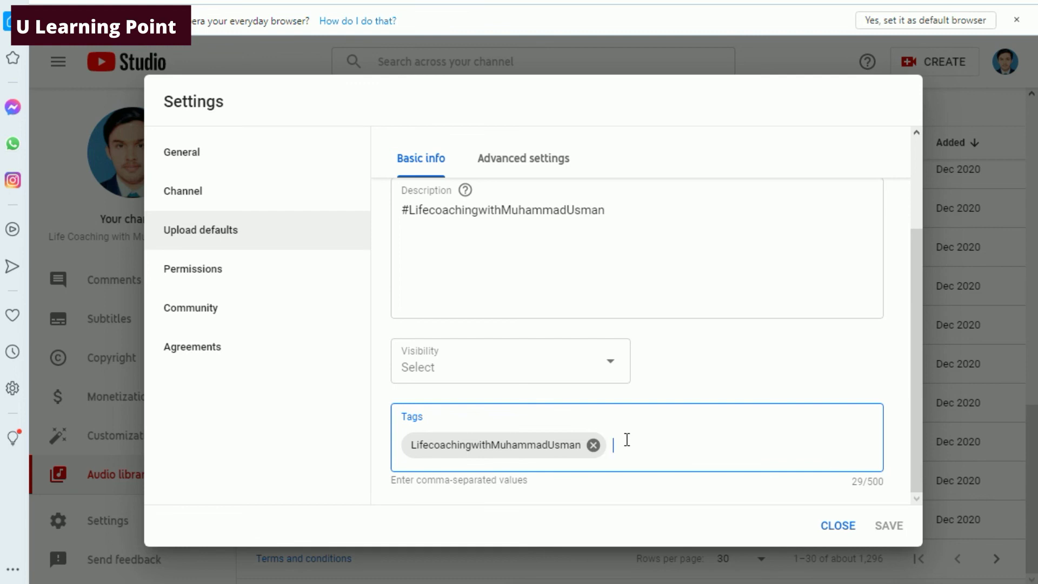
# Inspect the channel permissions and the access roles available for the manager account, from Manager down to Remove access, without changing the role
pyautogui.click(281, 269)
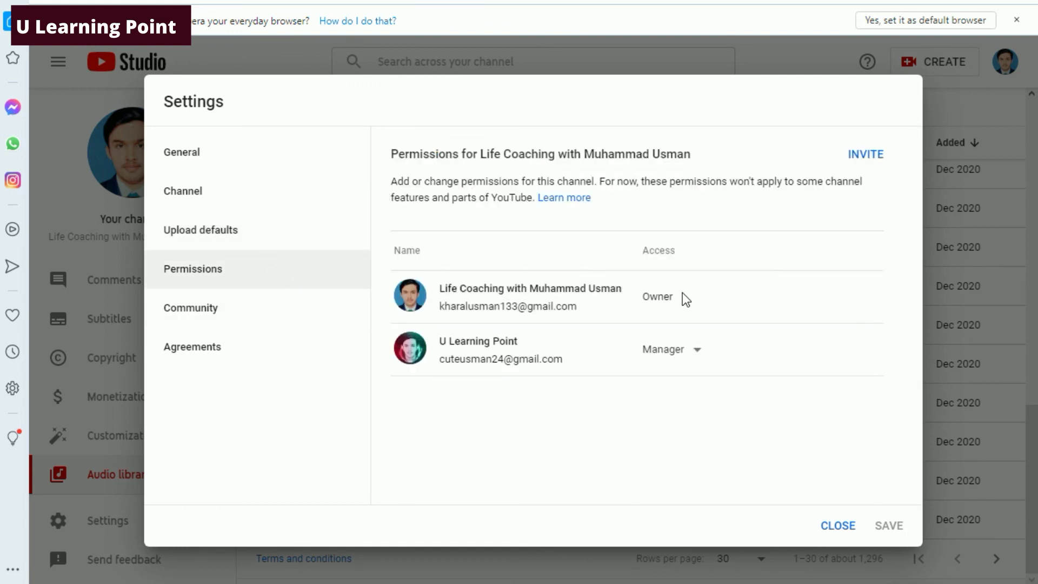
pyautogui.doubleClick(665, 296)
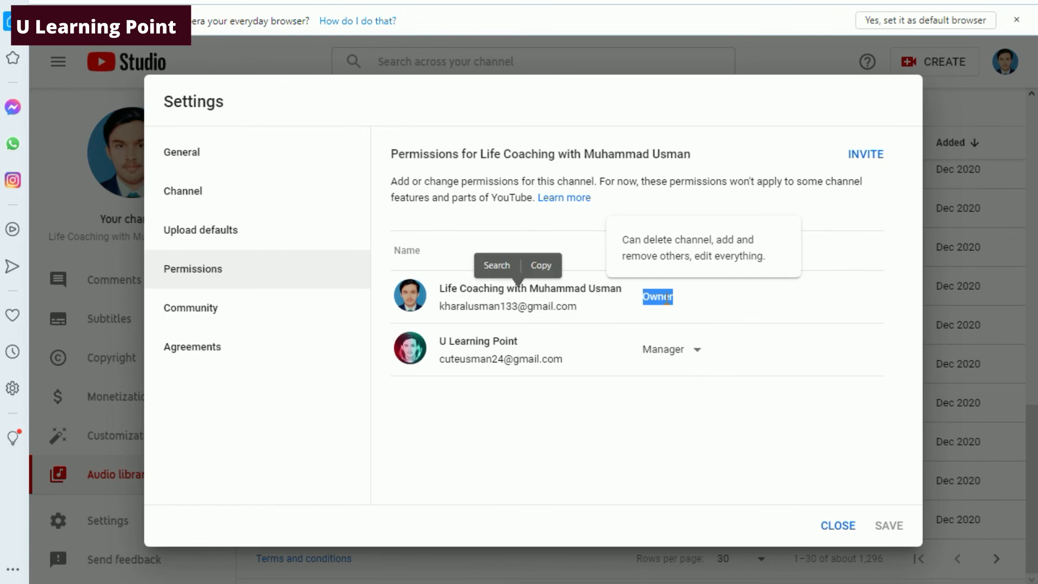
pyautogui.moveTo(696, 357)
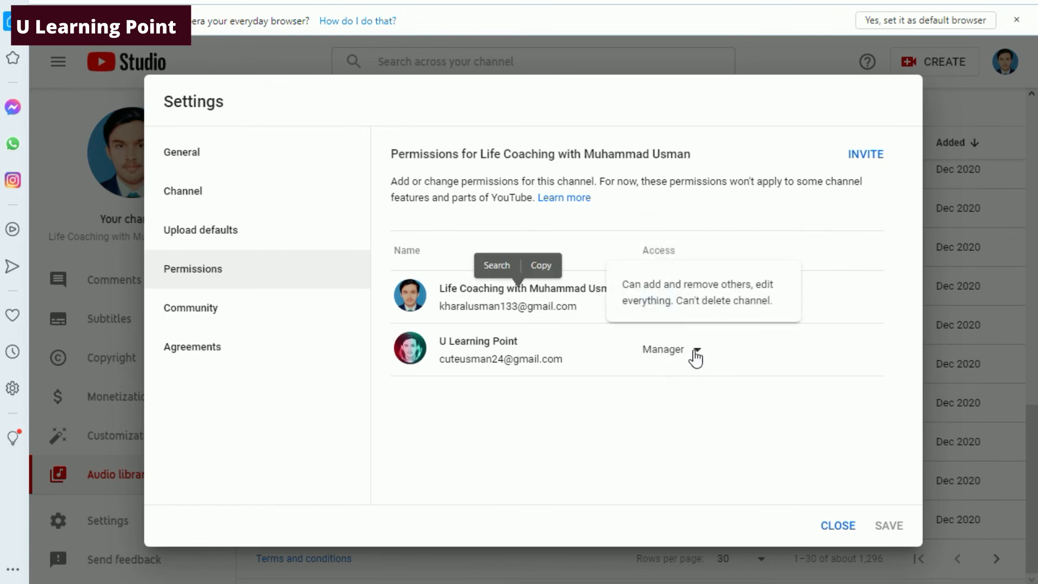
pyautogui.click(697, 357)
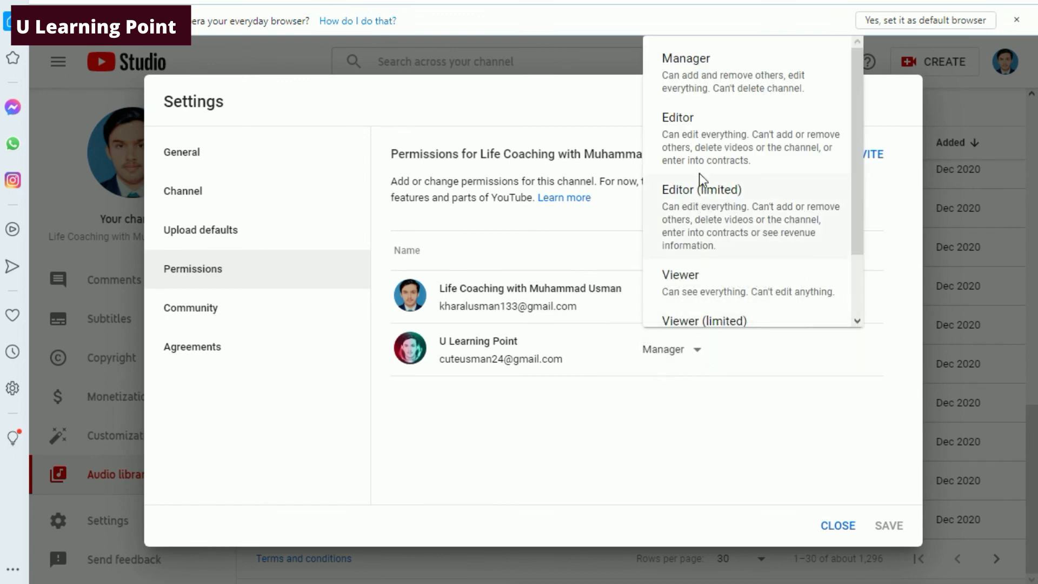
pyautogui.scroll(-2, 711, 184)
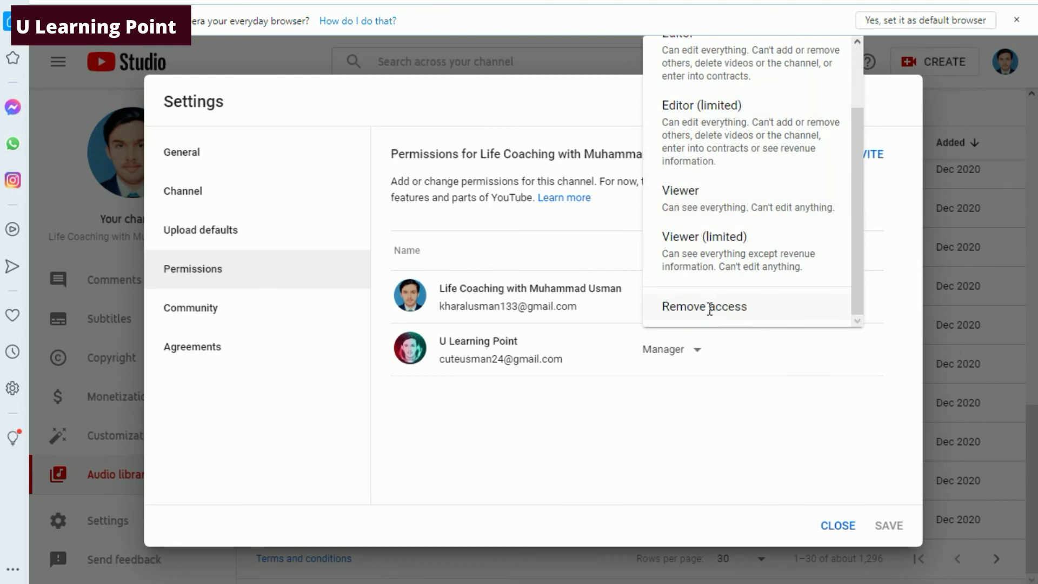
pyautogui.click(670, 430)
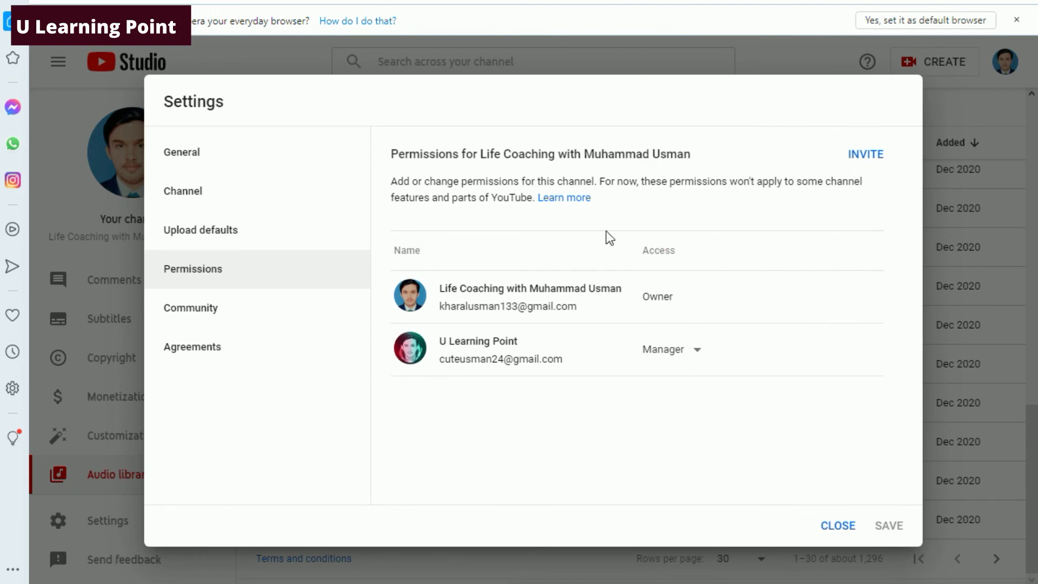
# Inspect the email and access fields for inviting a user to the channel, and dismiss the invitation without sending it
pyautogui.click(864, 156)
pyautogui.click(703, 279)
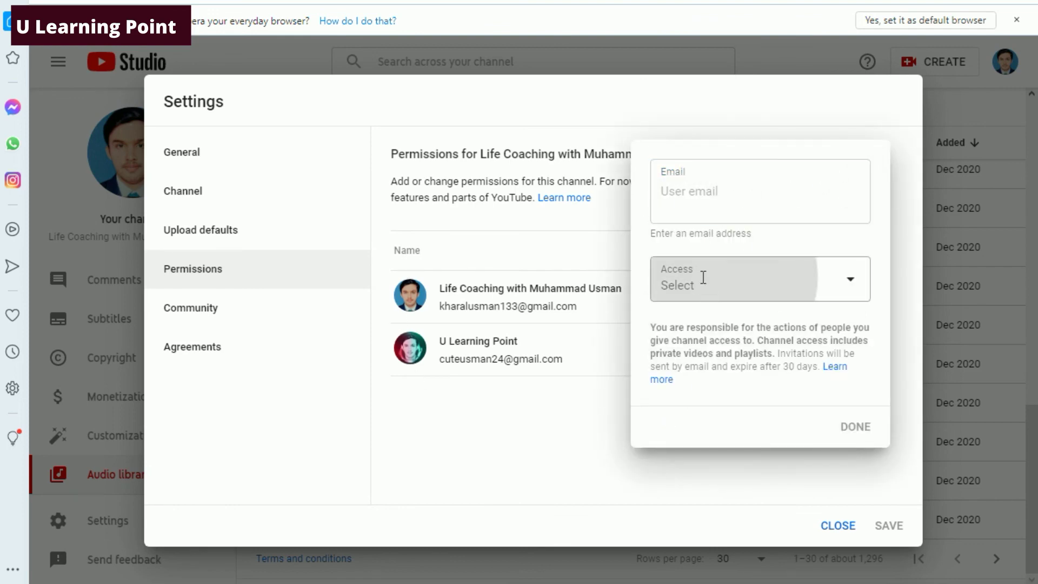
pyautogui.click(597, 466)
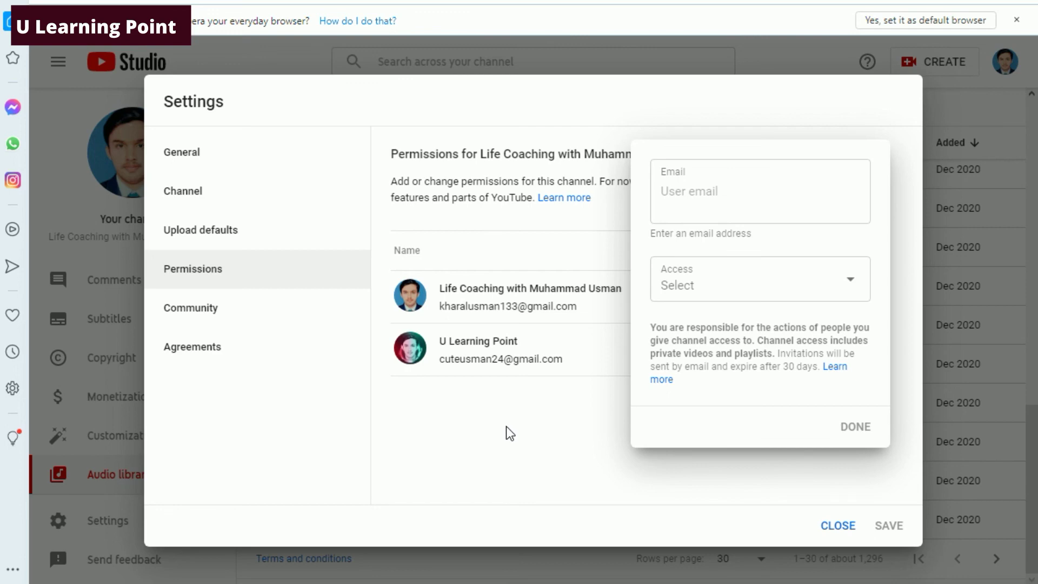
pyautogui.click(555, 423)
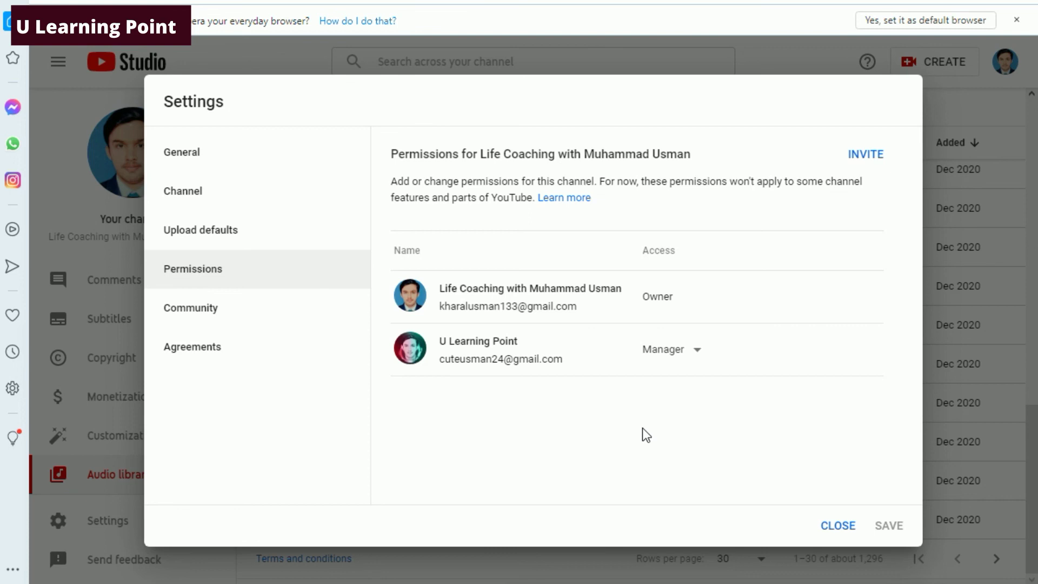
# Examine the community's automated filters down to the Block links option and the agreements section, and close the settings
pyautogui.click(199, 308)
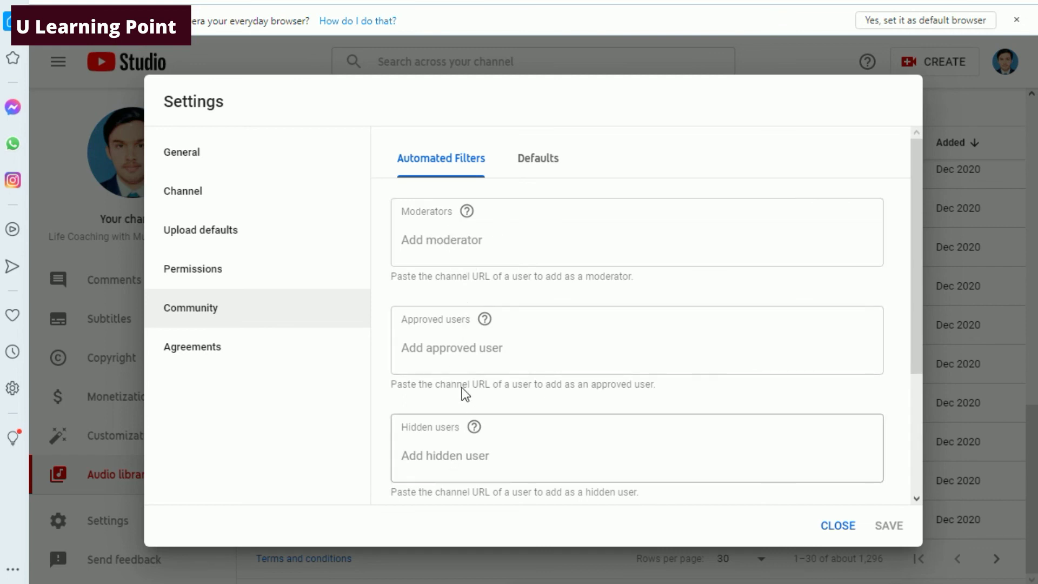
pyautogui.scroll(-4, 475, 347)
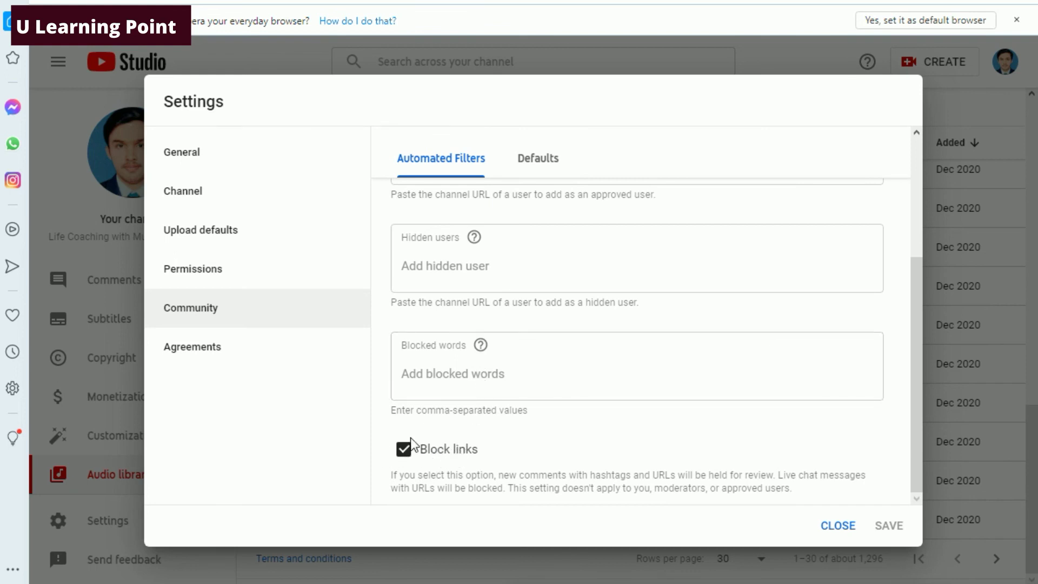
pyautogui.click(219, 346)
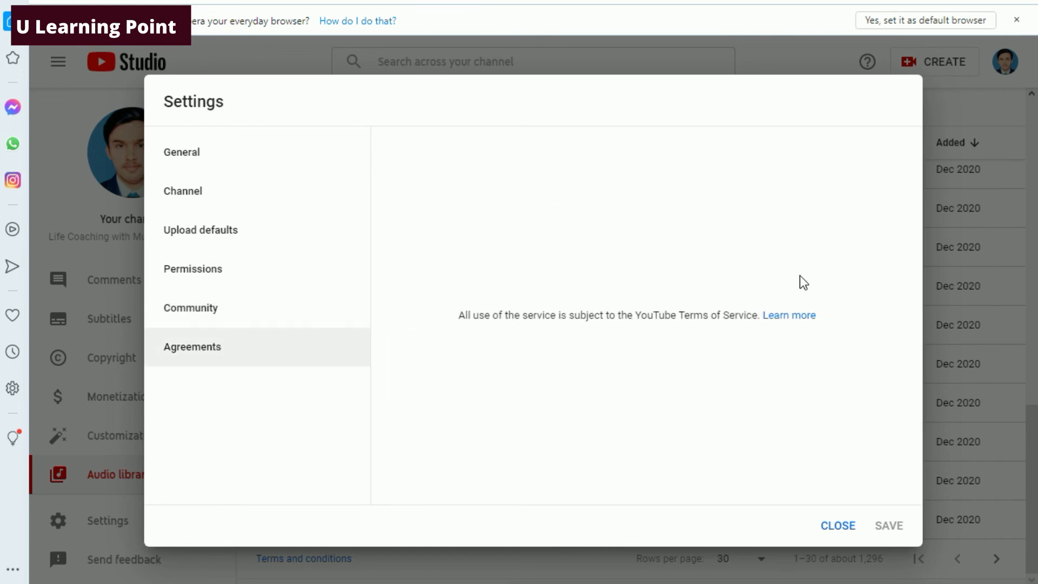
pyautogui.click(839, 525)
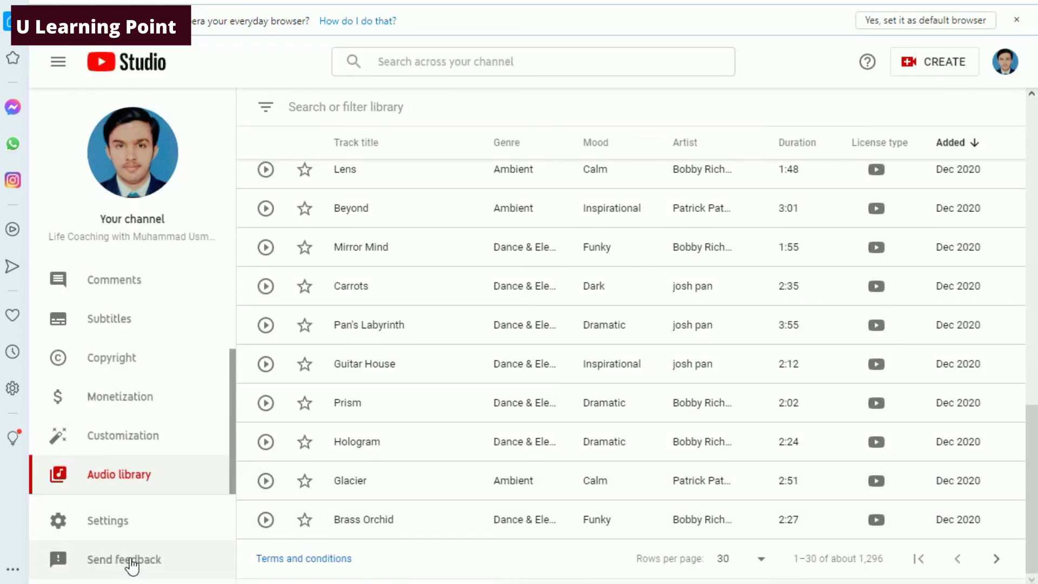
pyautogui.click(120, 396)
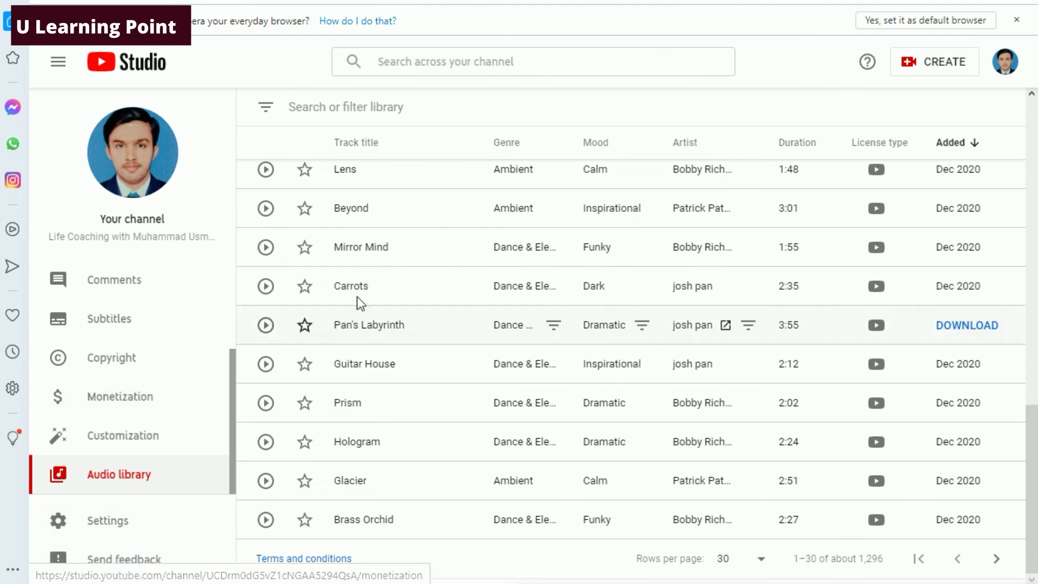